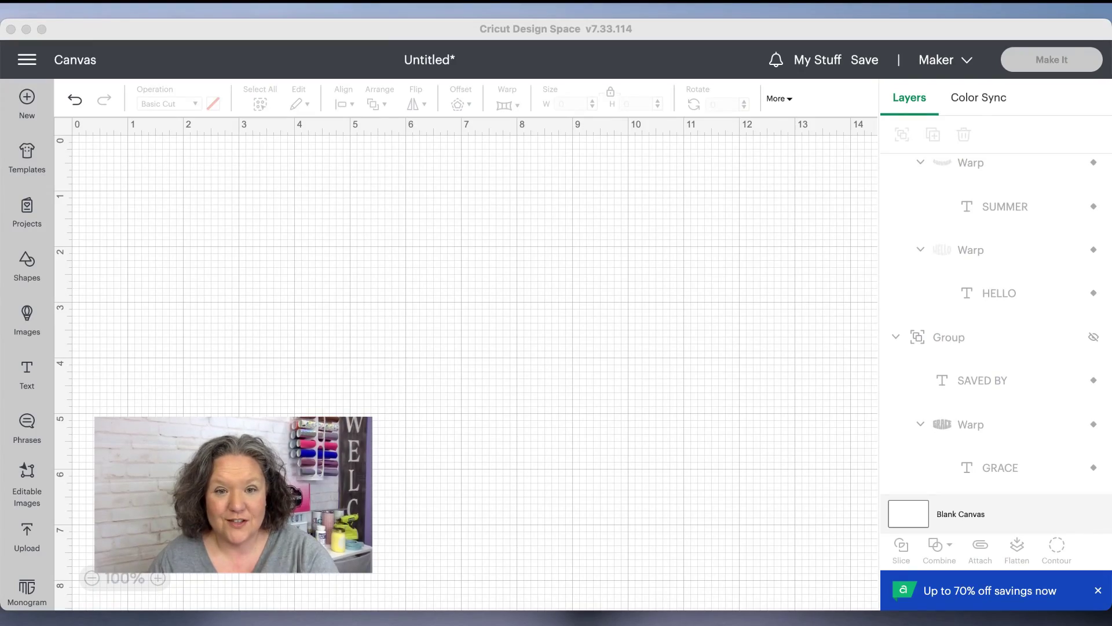
- Add a text box, move it to mid-canvas, and replace its placeholder with 'summer'
click(518, 508)
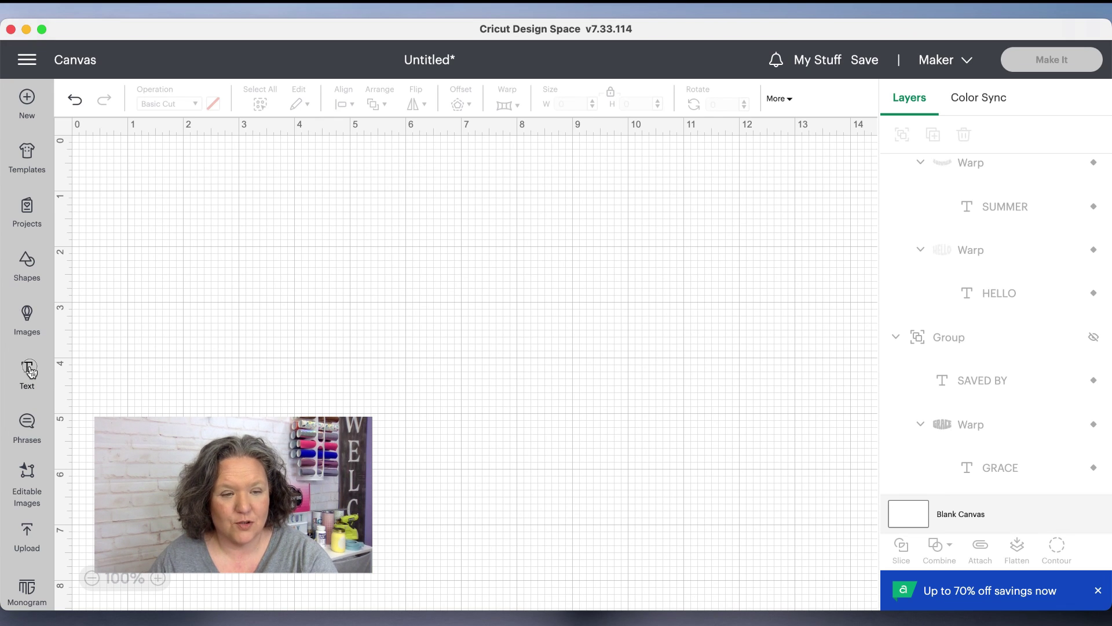
click(29, 370)
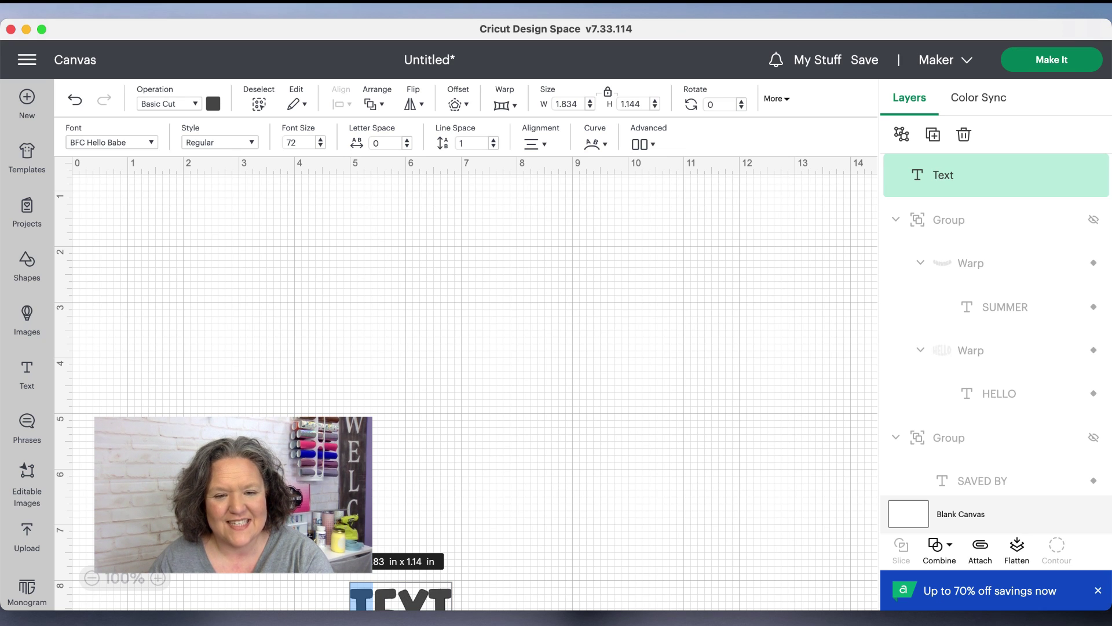
key(Escape)
drag(389, 602, 323, 369)
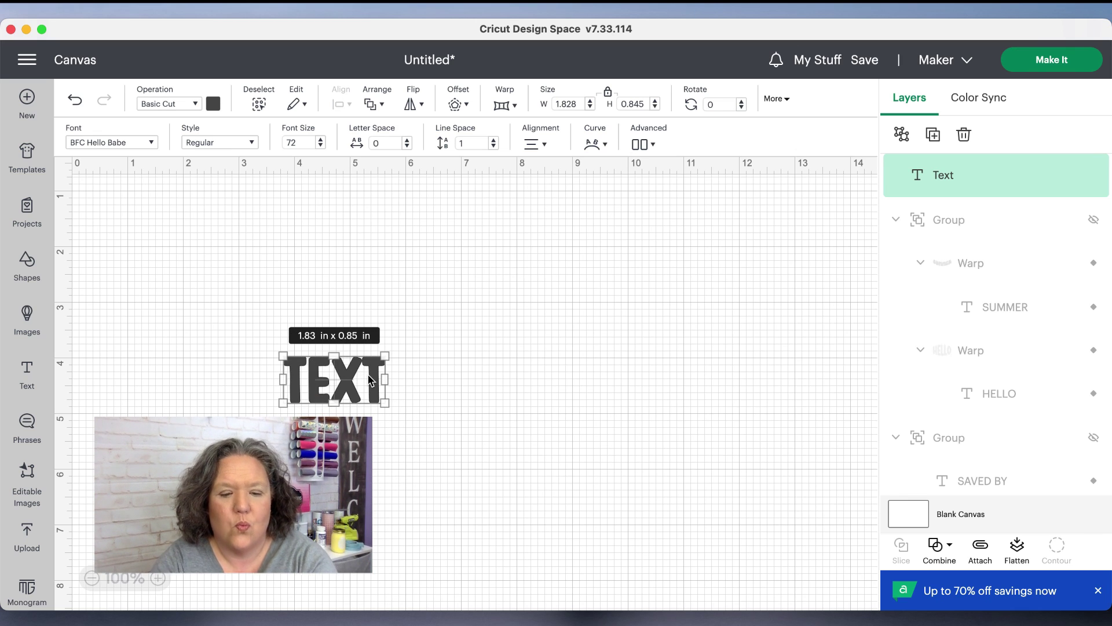
click(368, 379)
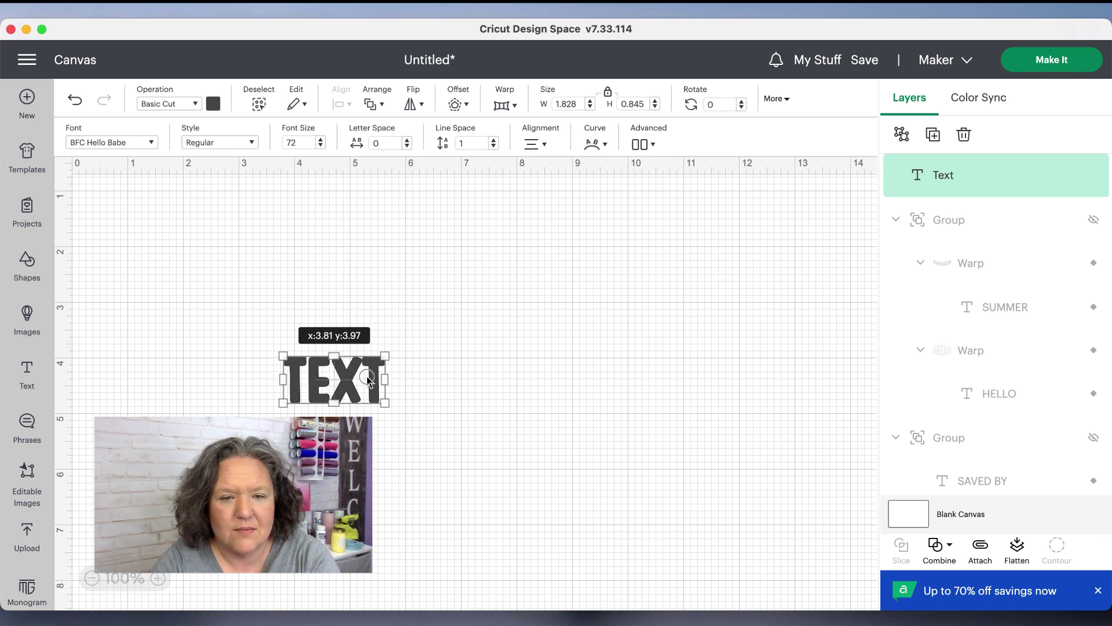
double_click(371, 385)
key(BackSpace)
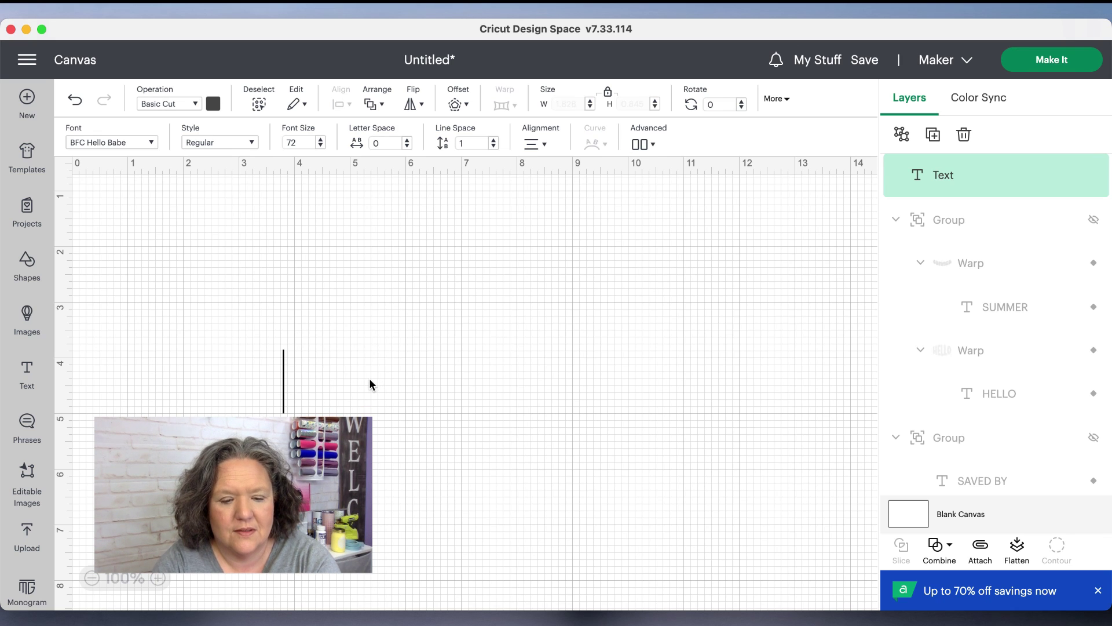
text(summer)
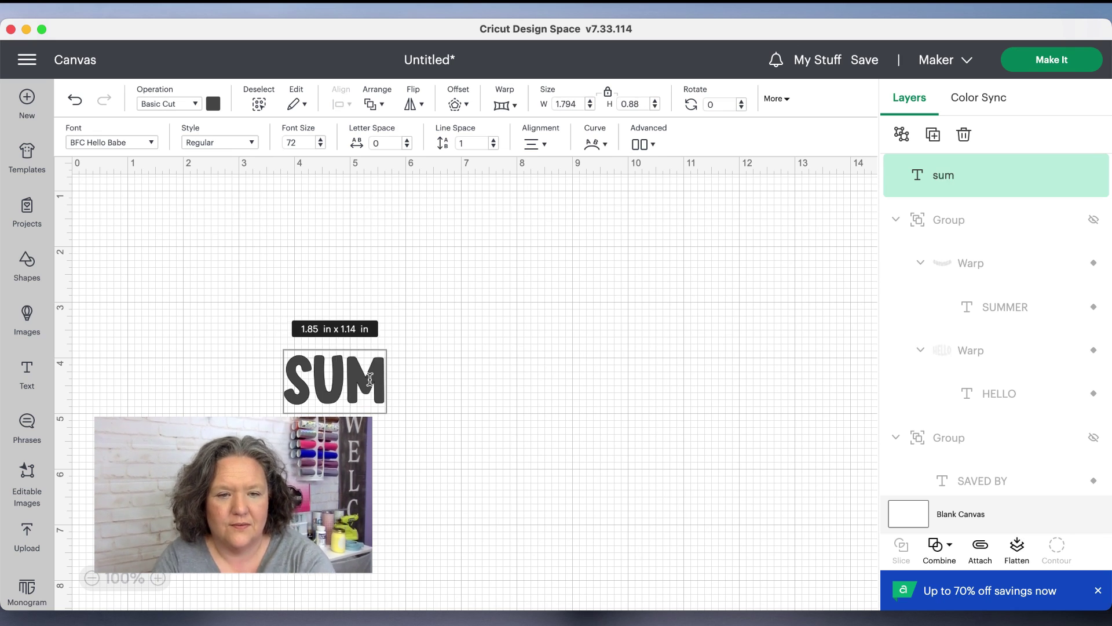
- Search the fonts for 'fat' and apply Fat Kat to the summer text
click(152, 141)
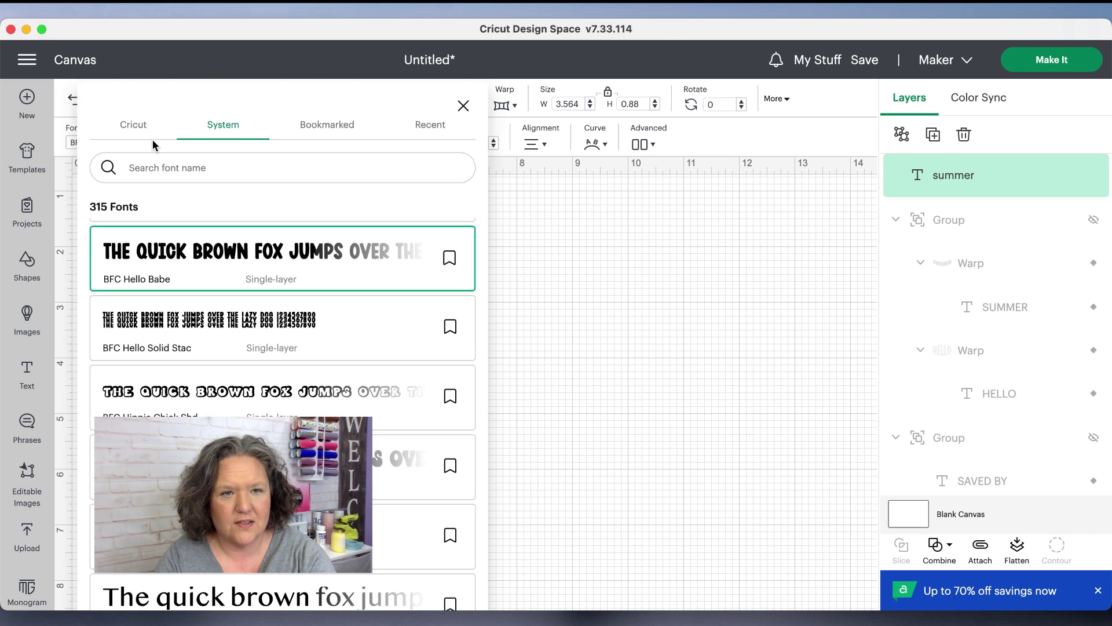
click(191, 168)
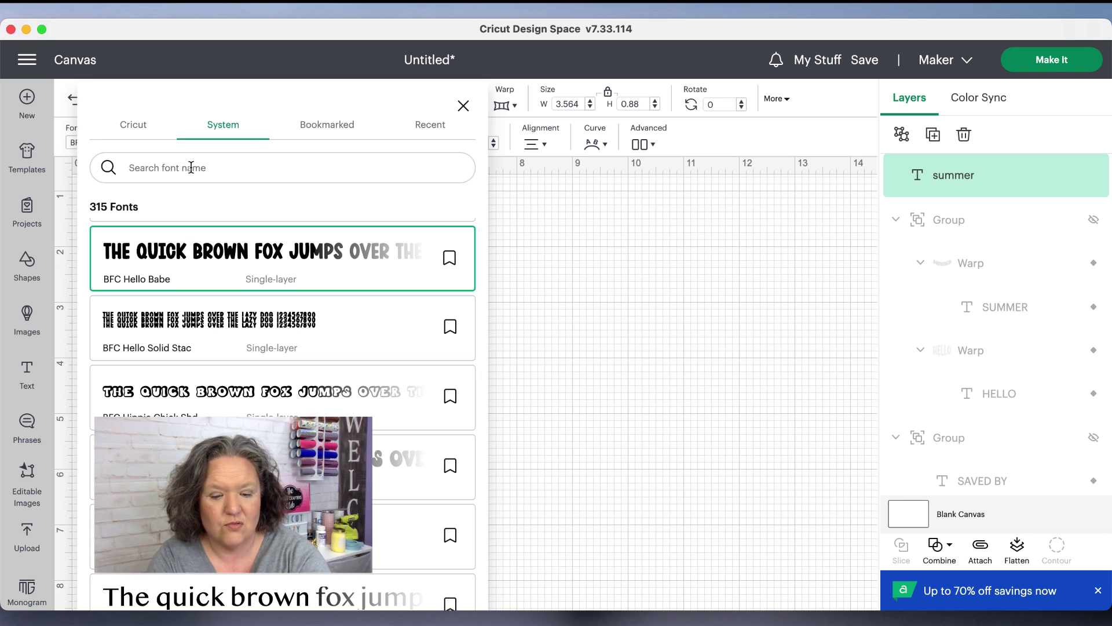
text(fat)
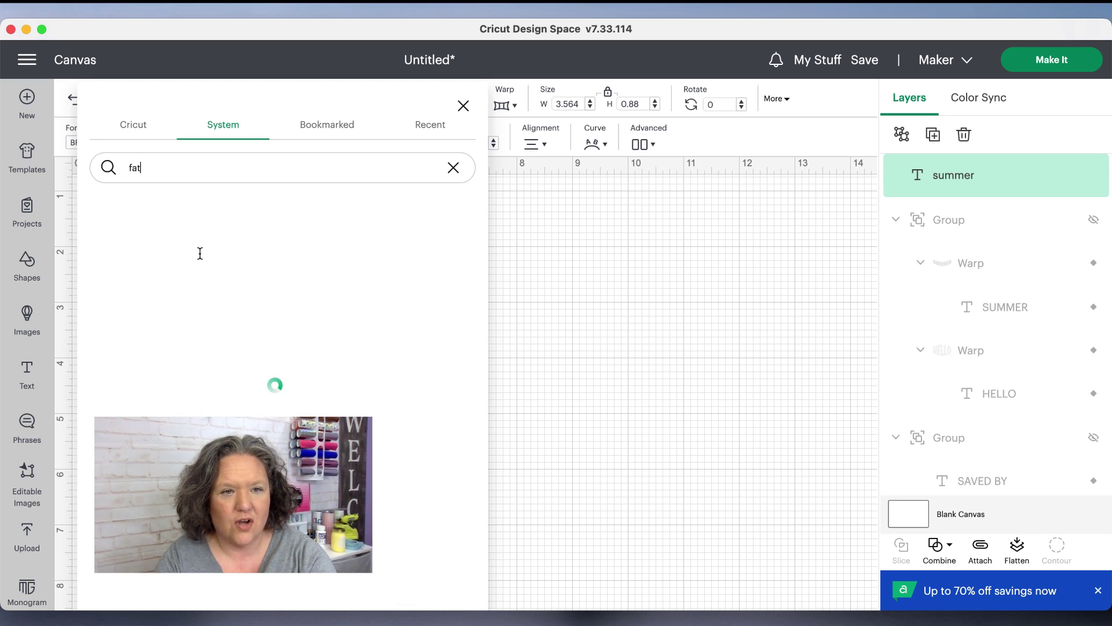
click(201, 262)
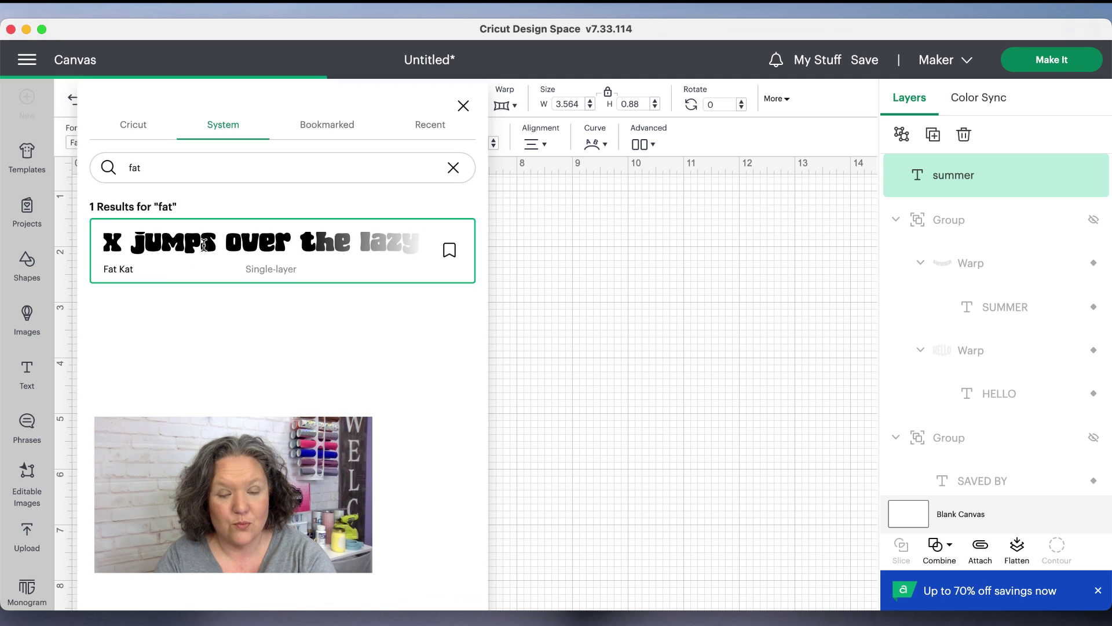
click(572, 490)
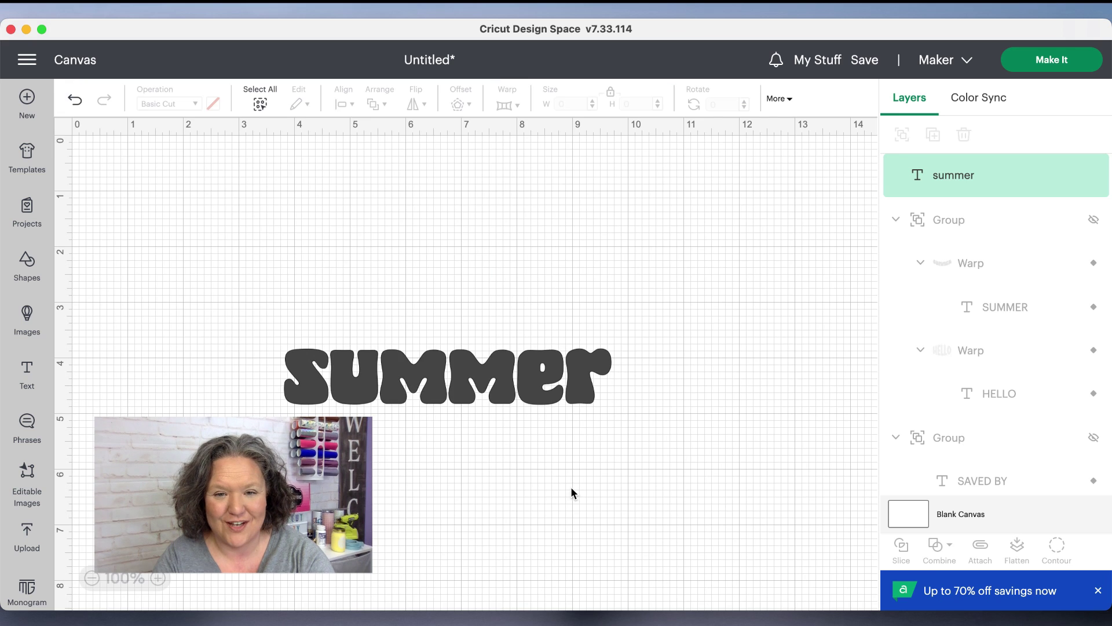
- Enlarge summer to about 8.9 × 1.51 in, colour it orange, and shift it left
click(498, 386)
drag(610, 404, 636, 431)
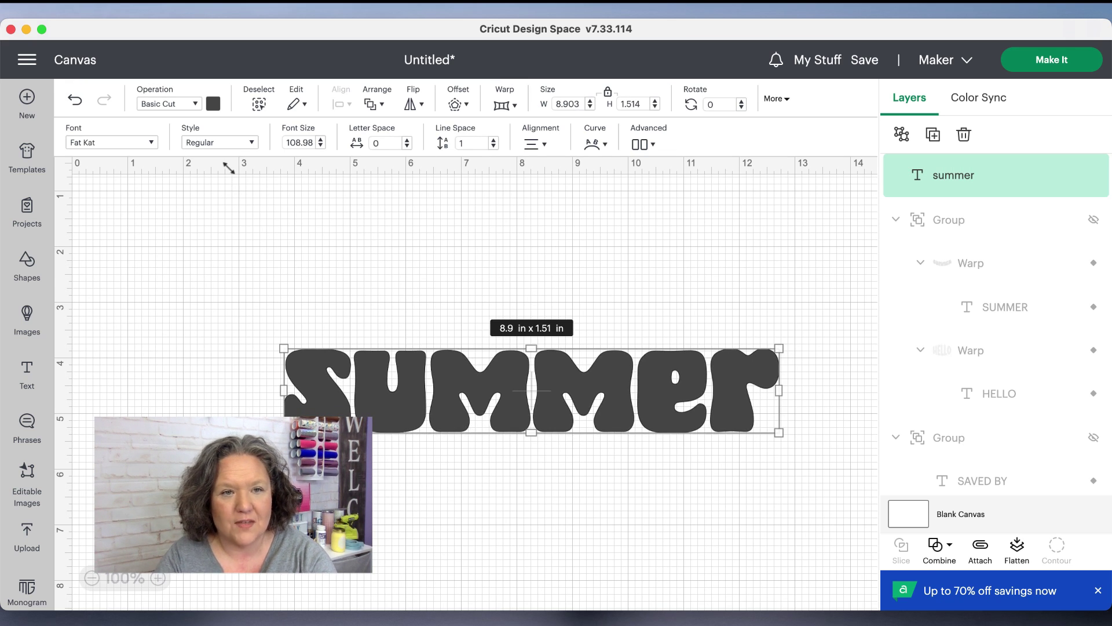
click(213, 104)
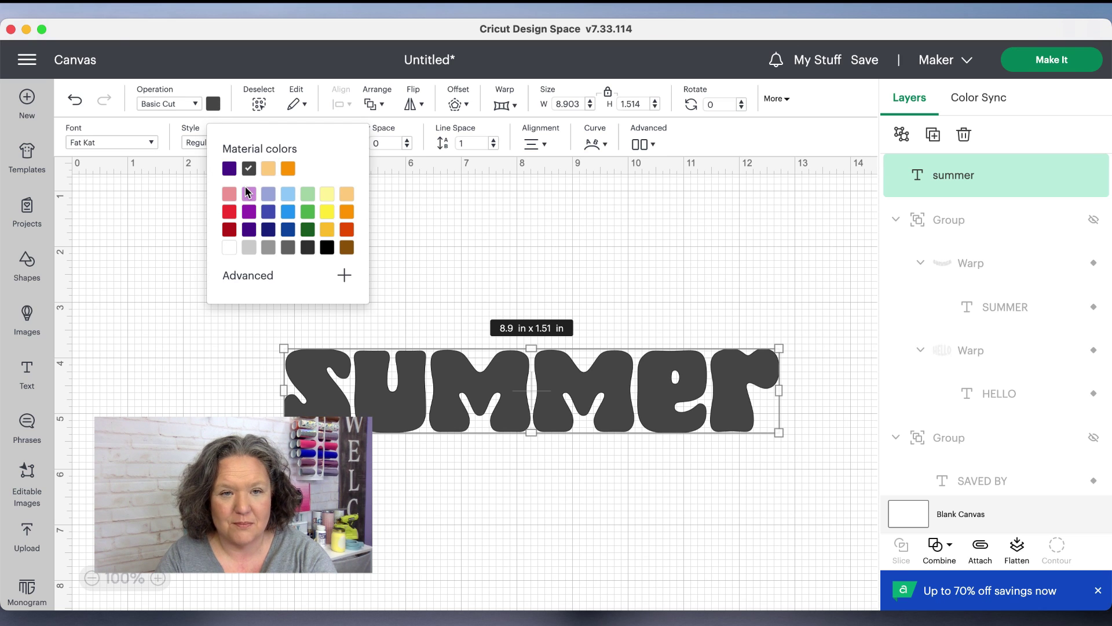
click(291, 172)
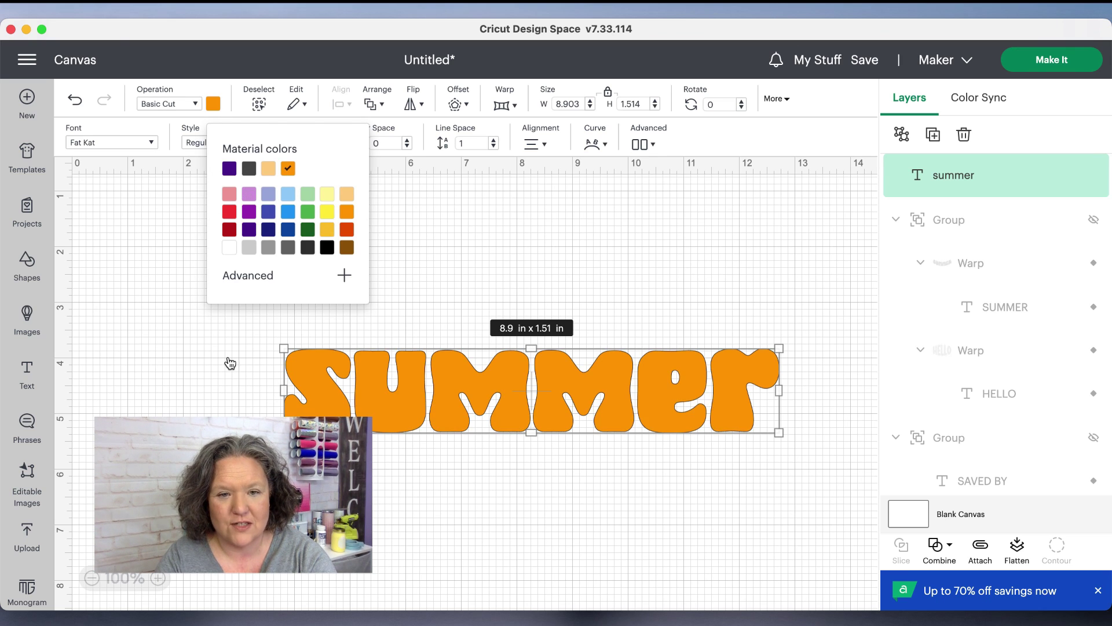
click(224, 377)
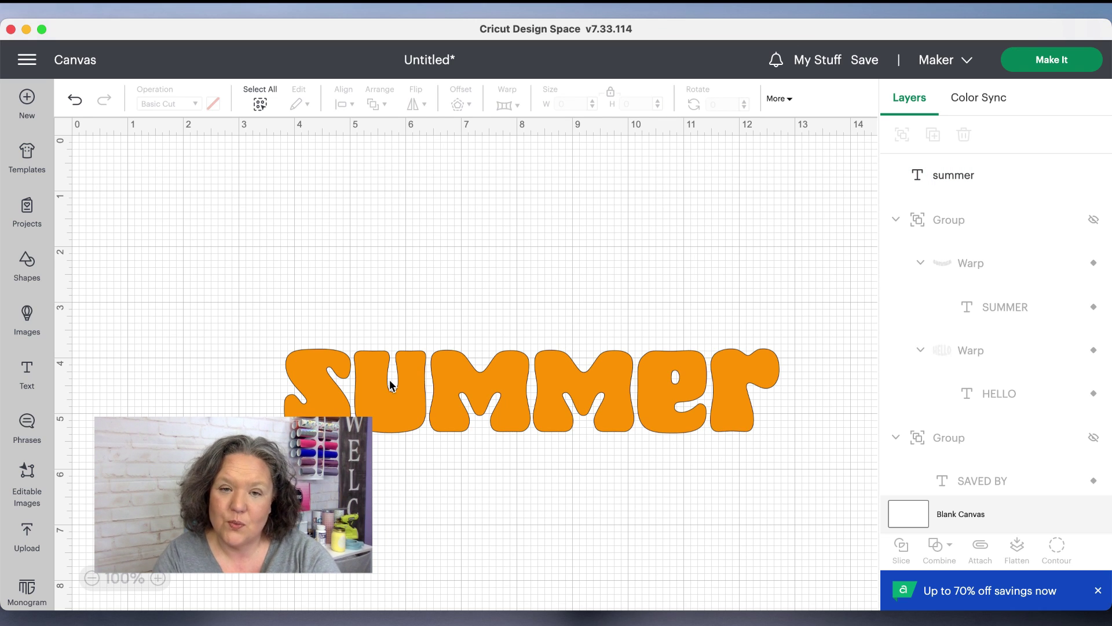
drag(448, 401, 411, 364)
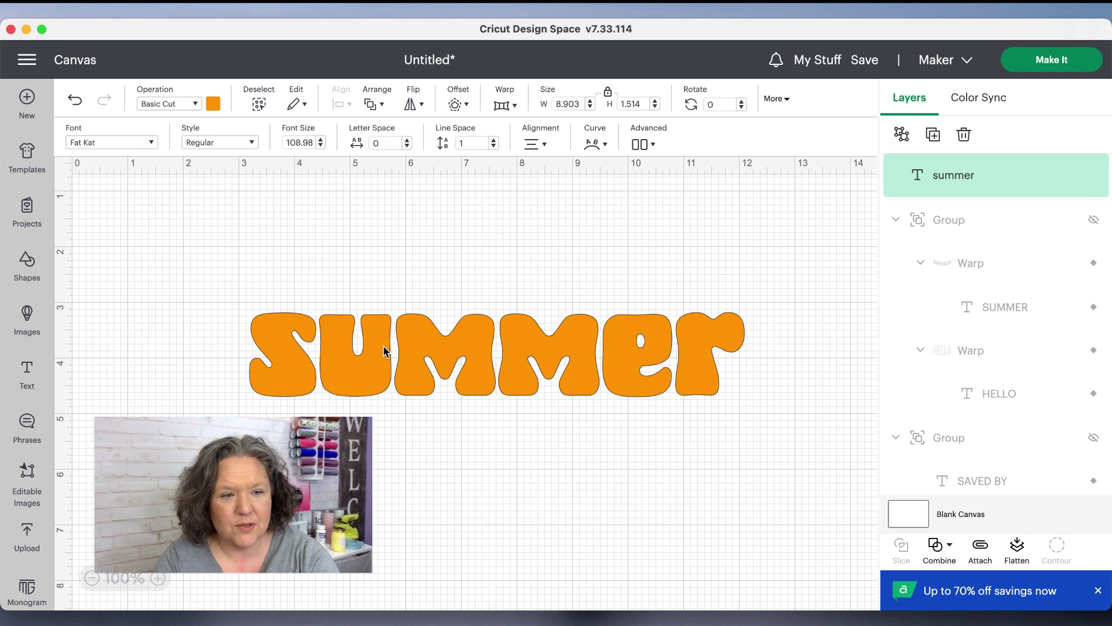
click(27, 375)
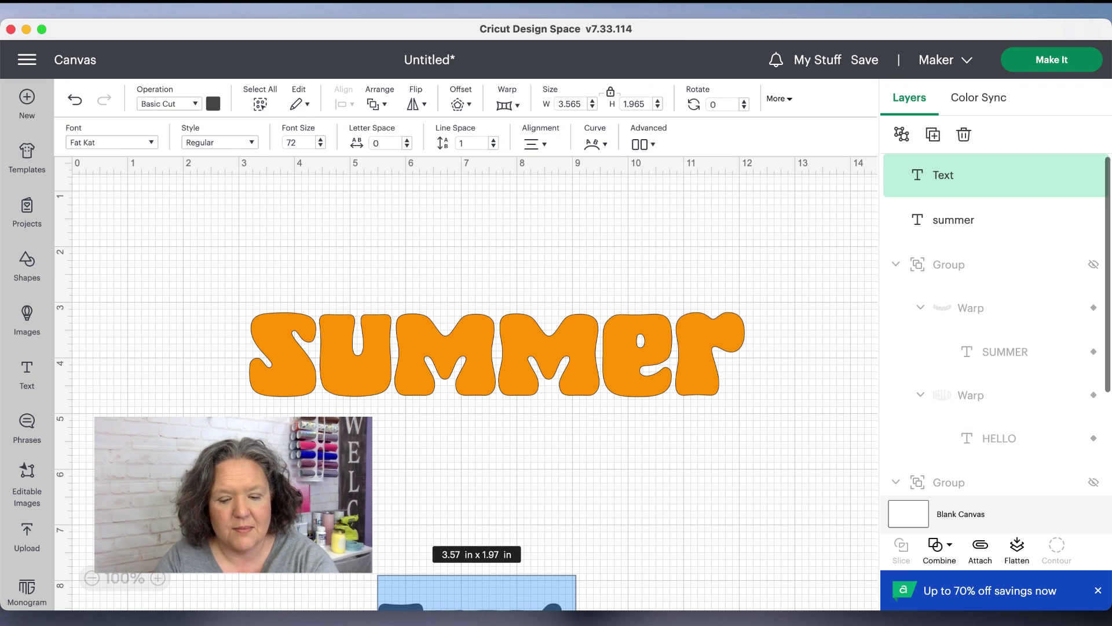
- Type 'vibes' as a second line, place it below summer, and colour it orange
text(vibes)
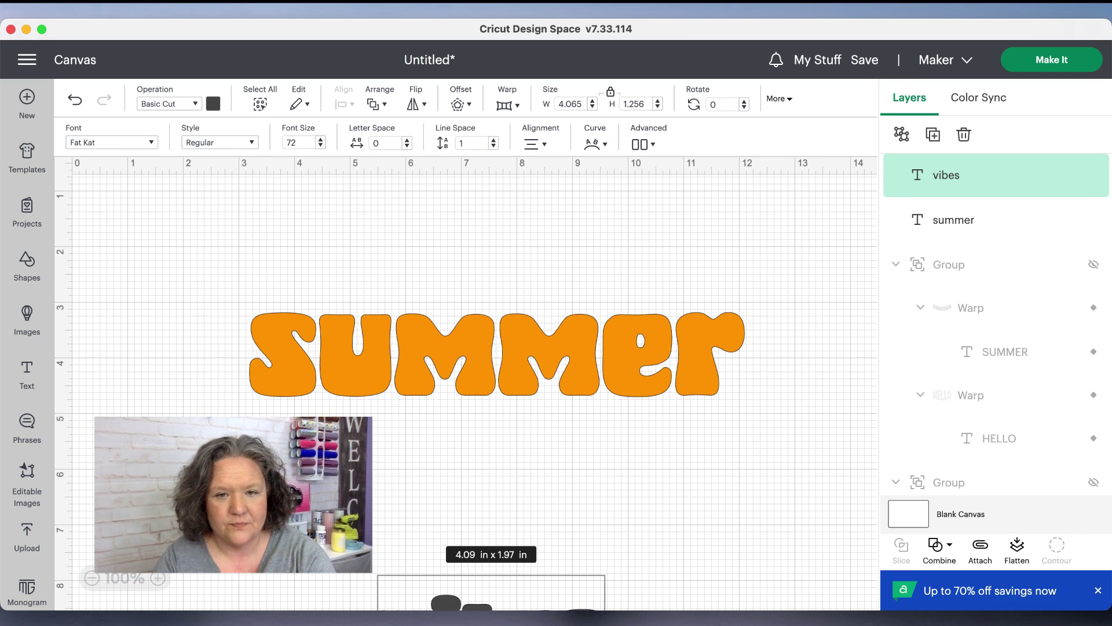
drag(440, 602, 377, 450)
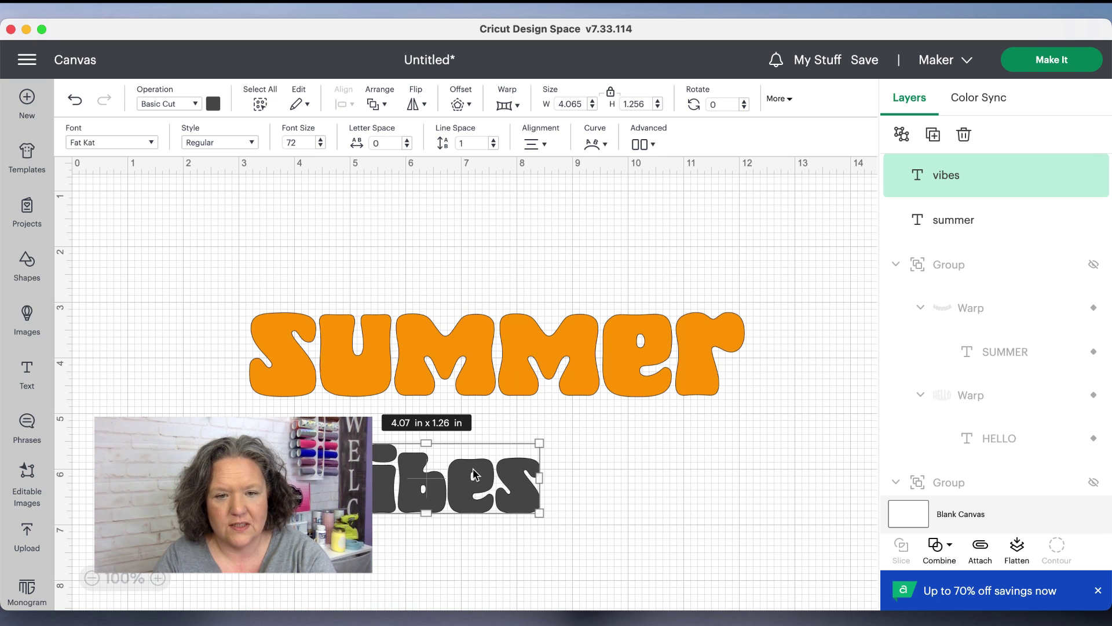
click(215, 104)
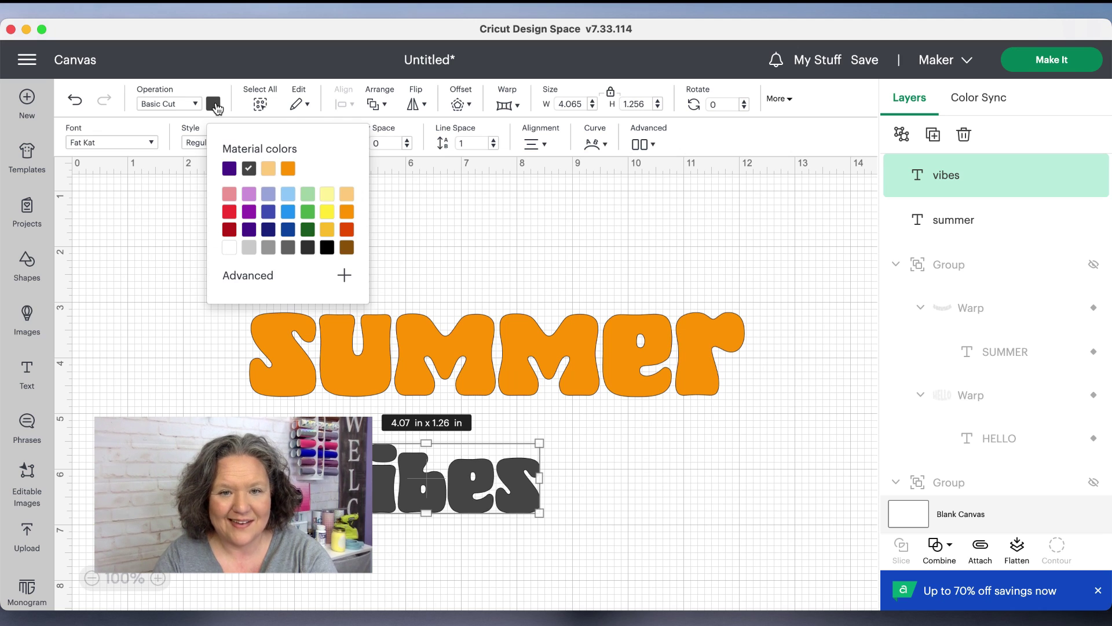
click(346, 215)
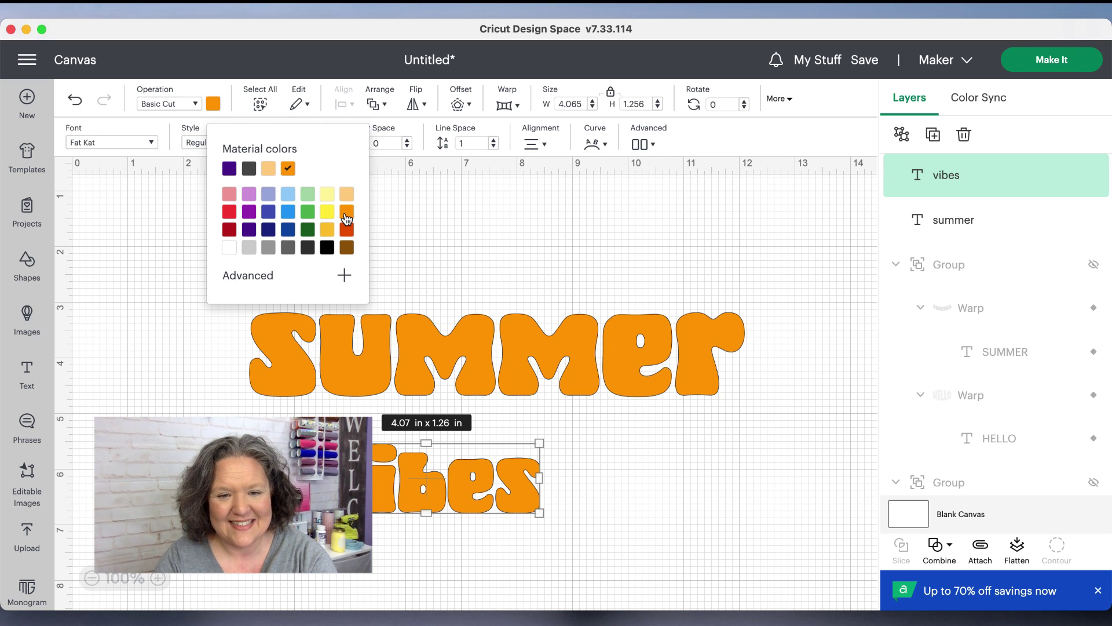
click(333, 363)
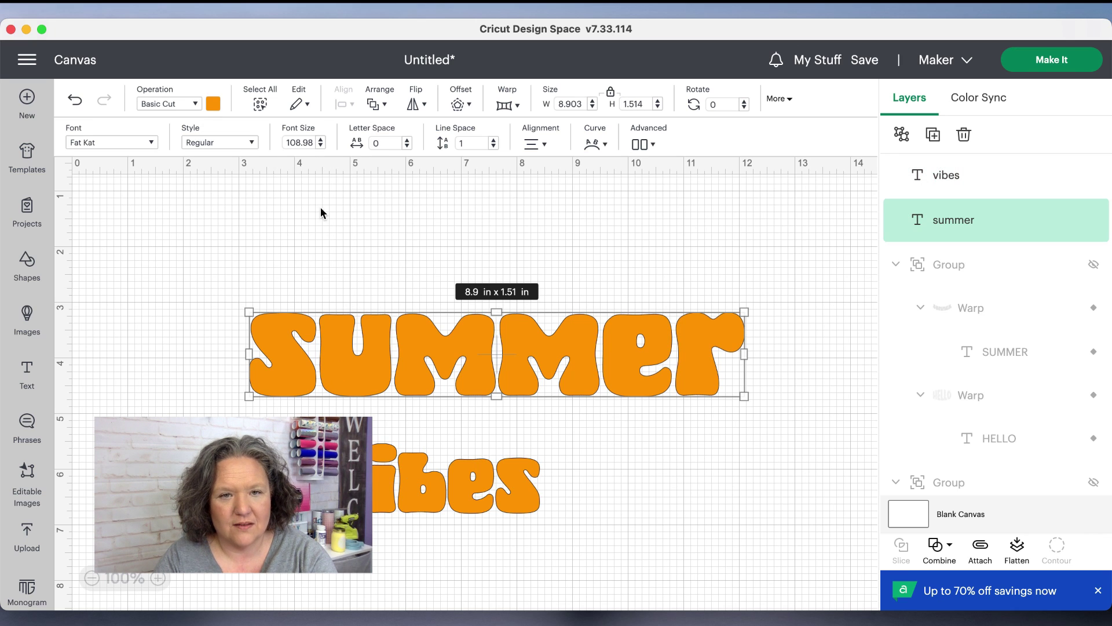
- Recolour summer light orange and shift it slightly left
click(214, 104)
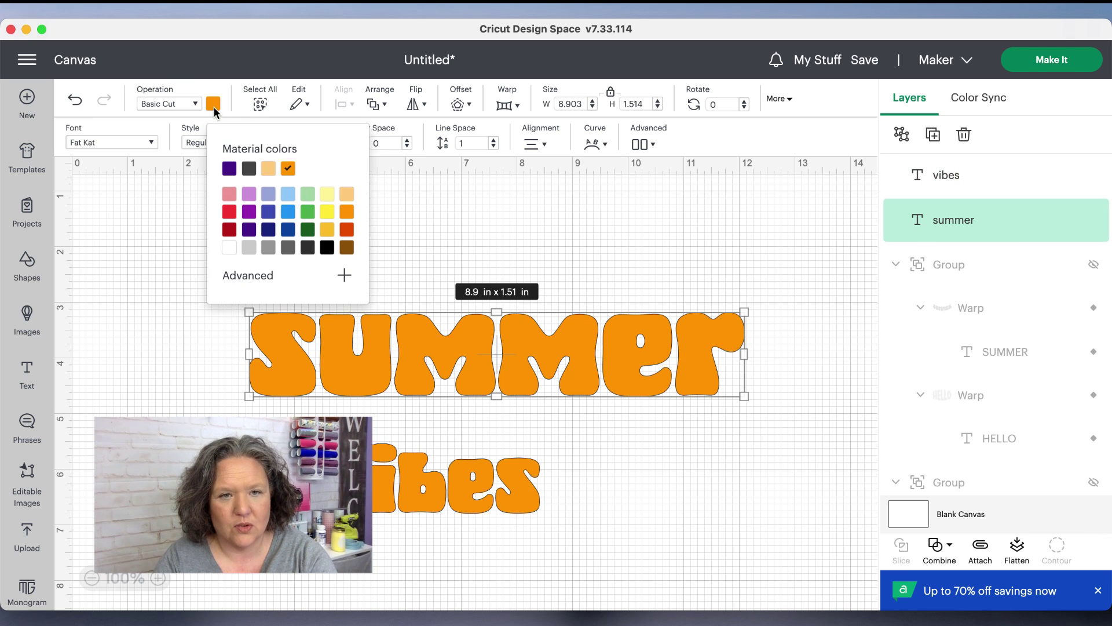
click(347, 195)
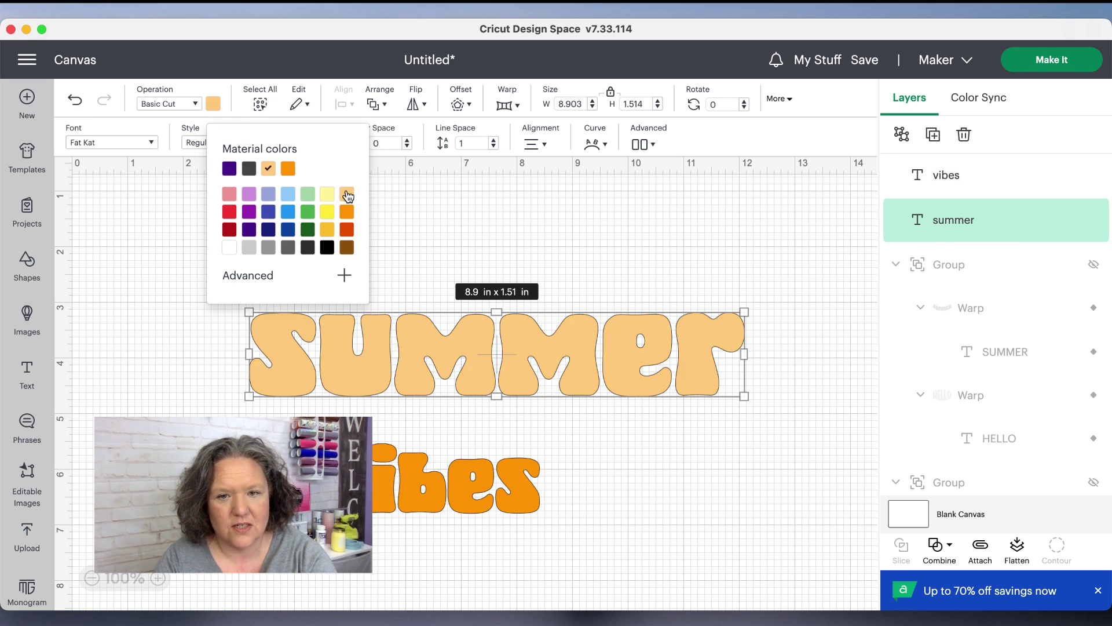
click(189, 302)
mouse_move(342, 349)
mouse_down()
mouse_move(319, 351)
mouse_move(325, 359)
mouse_up()
- Enlarge vibes to about 7.3 × 2.26 in and move summer toward the top-left
click(383, 483)
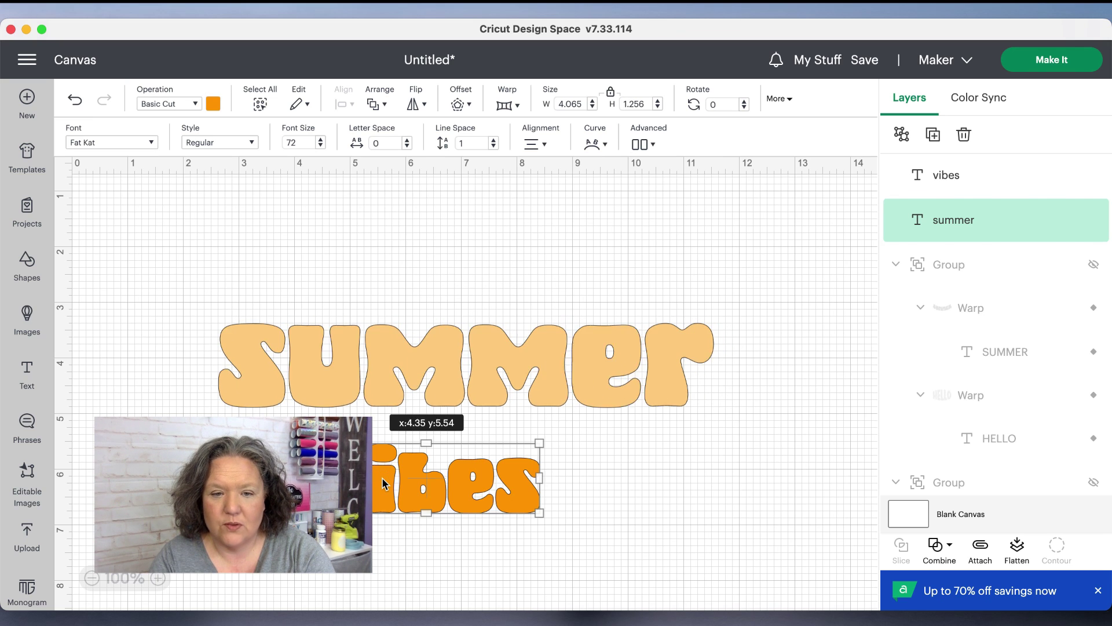
drag(538, 509, 690, 571)
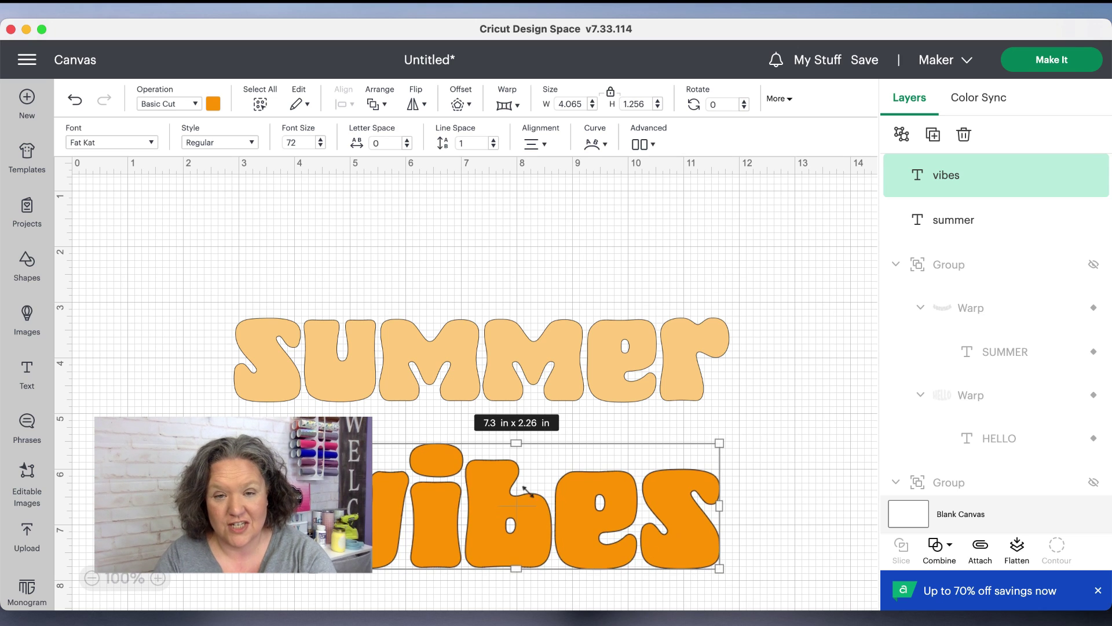
drag(520, 525, 486, 490)
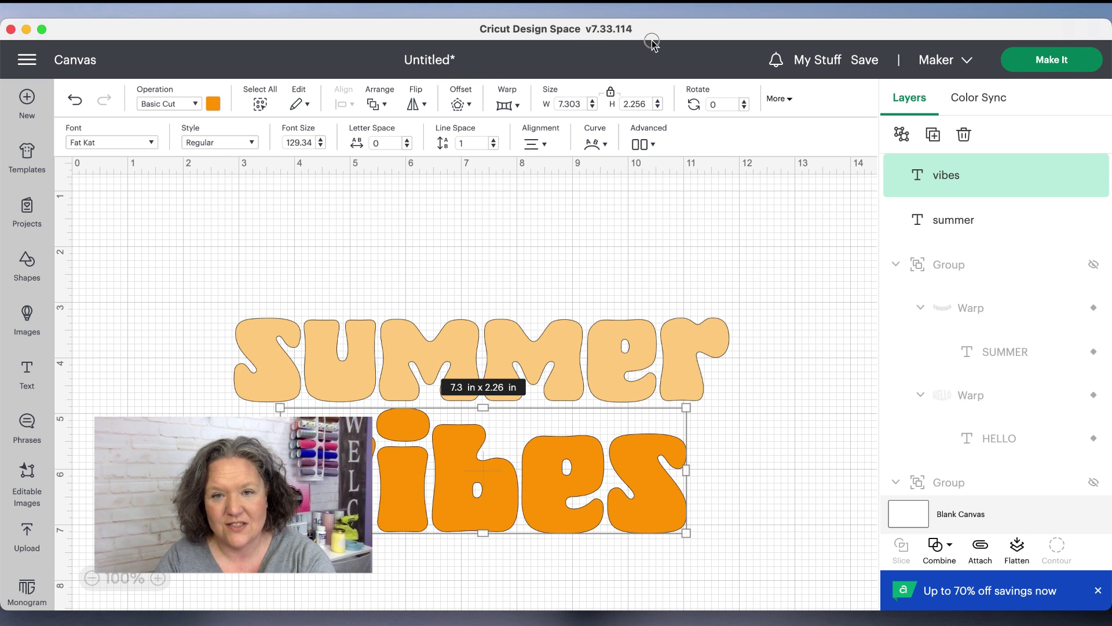
click(428, 363)
drag(427, 360, 292, 299)
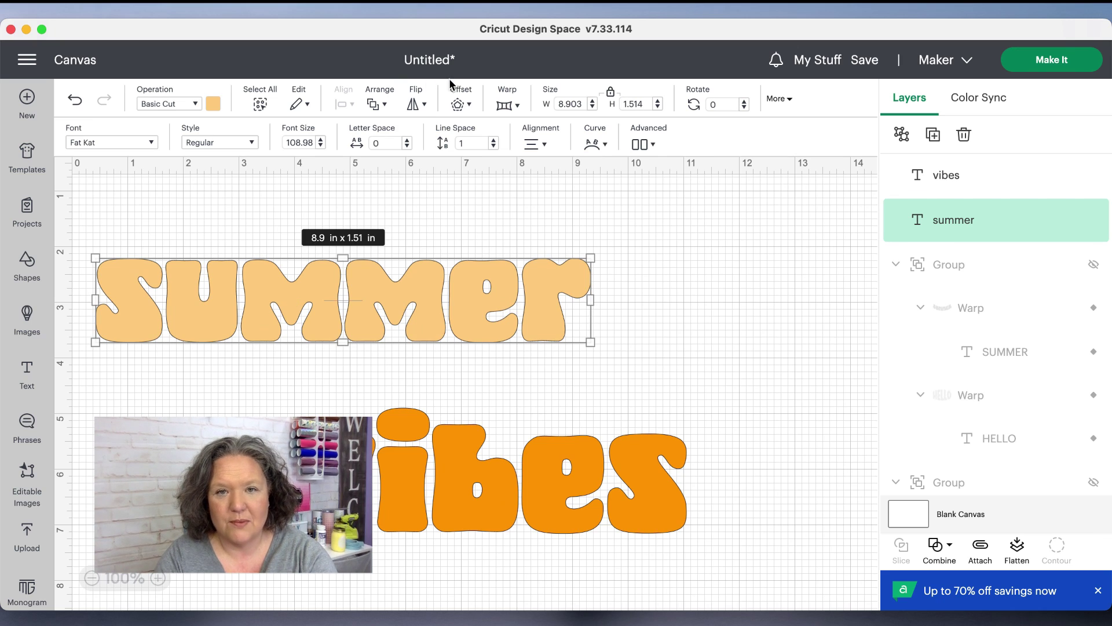
- Try warp presets 1, 4 and 7 on summer, moving it further left
click(508, 106)
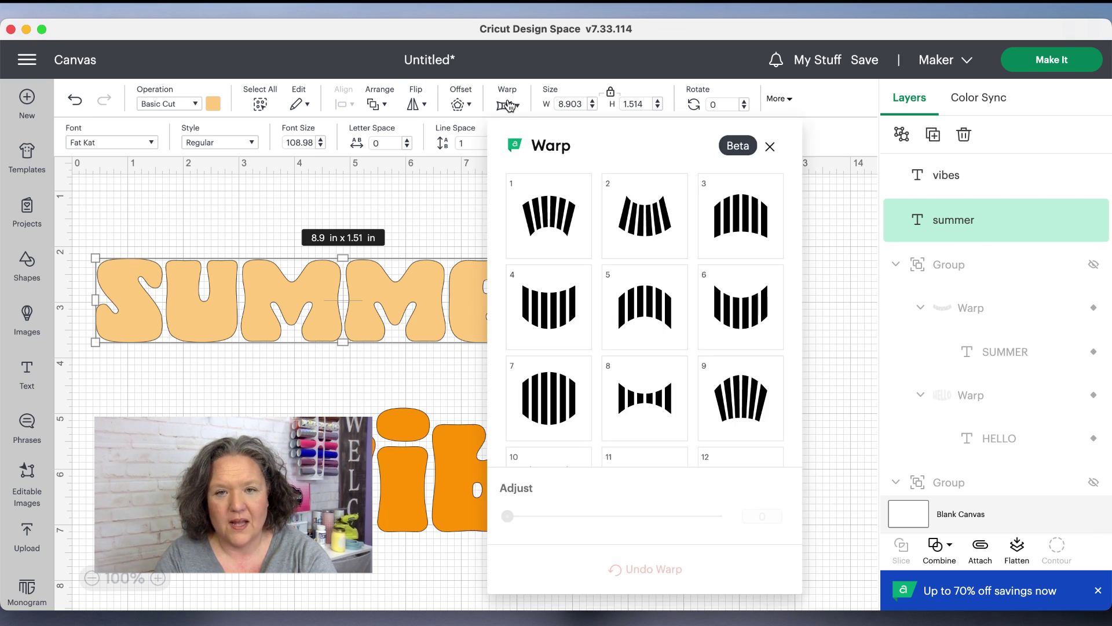
click(559, 220)
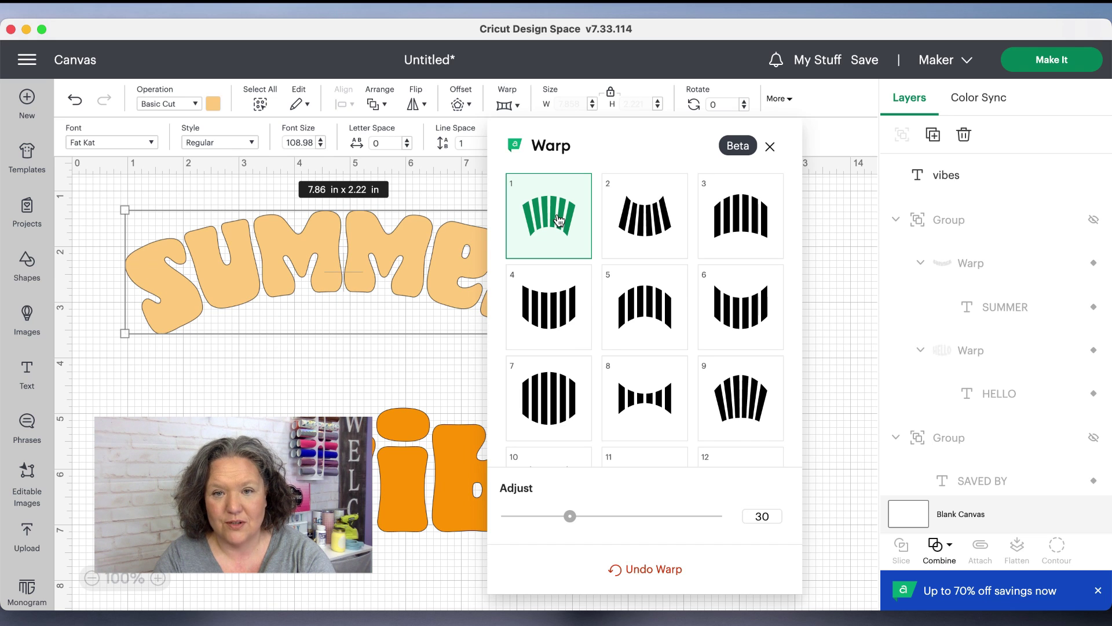
click(394, 394)
drag(399, 254, 361, 255)
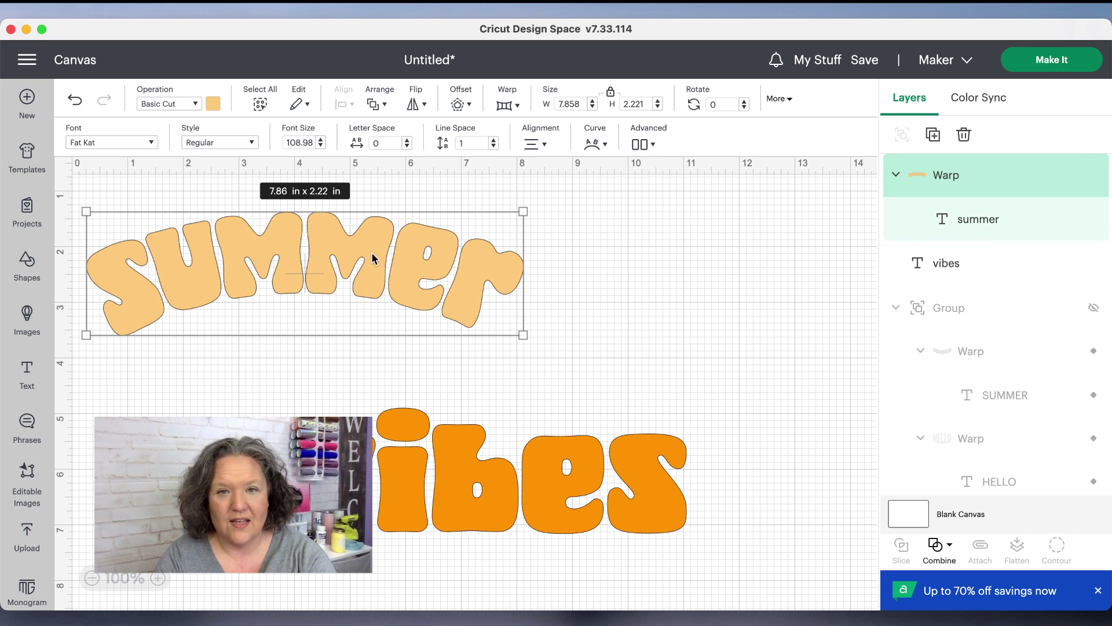
click(512, 106)
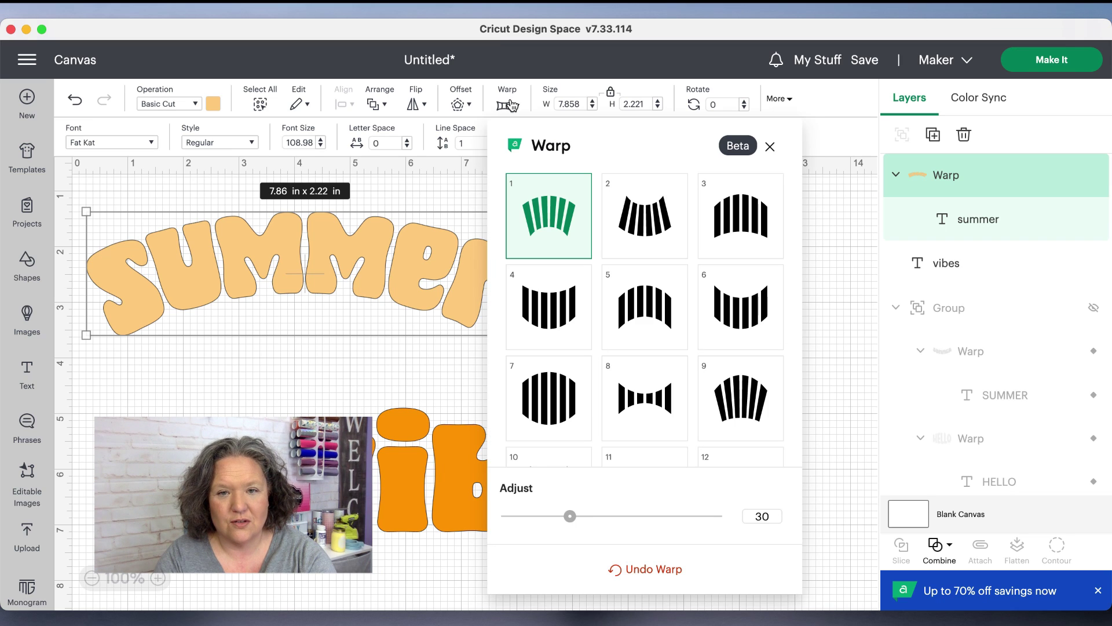
click(554, 307)
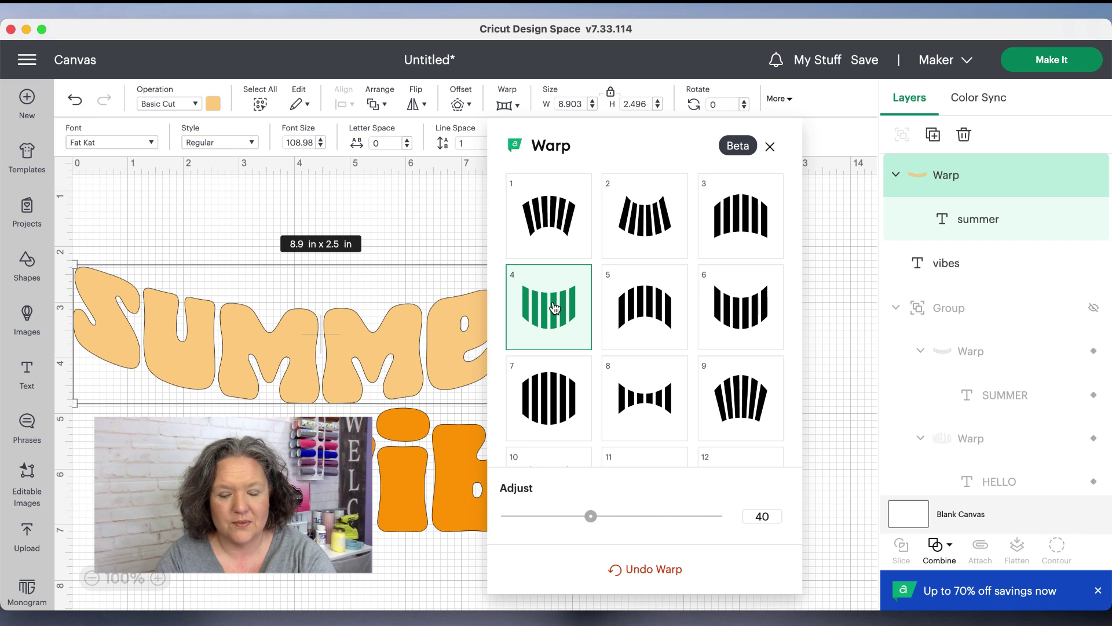
click(555, 398)
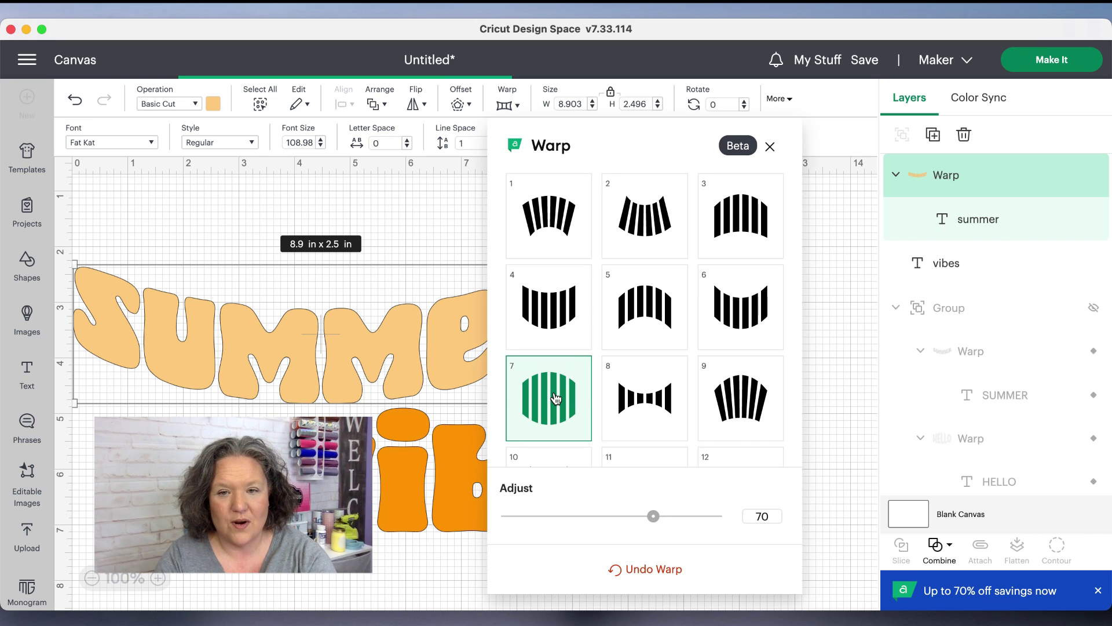
click(343, 188)
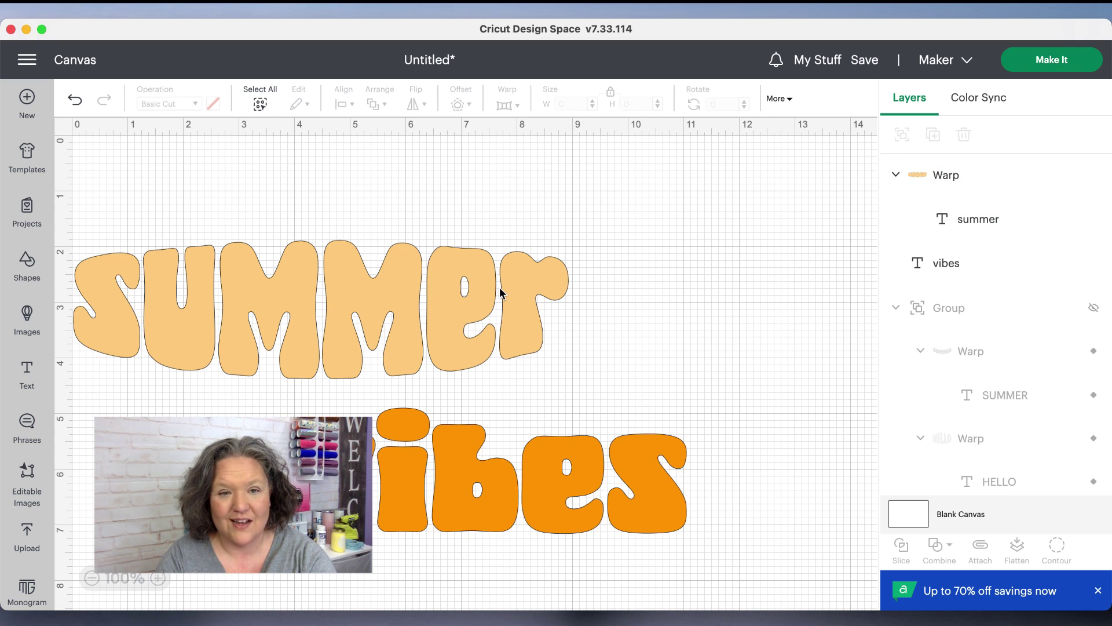
- Apply the wavy warp preset 11 to summer
click(468, 290)
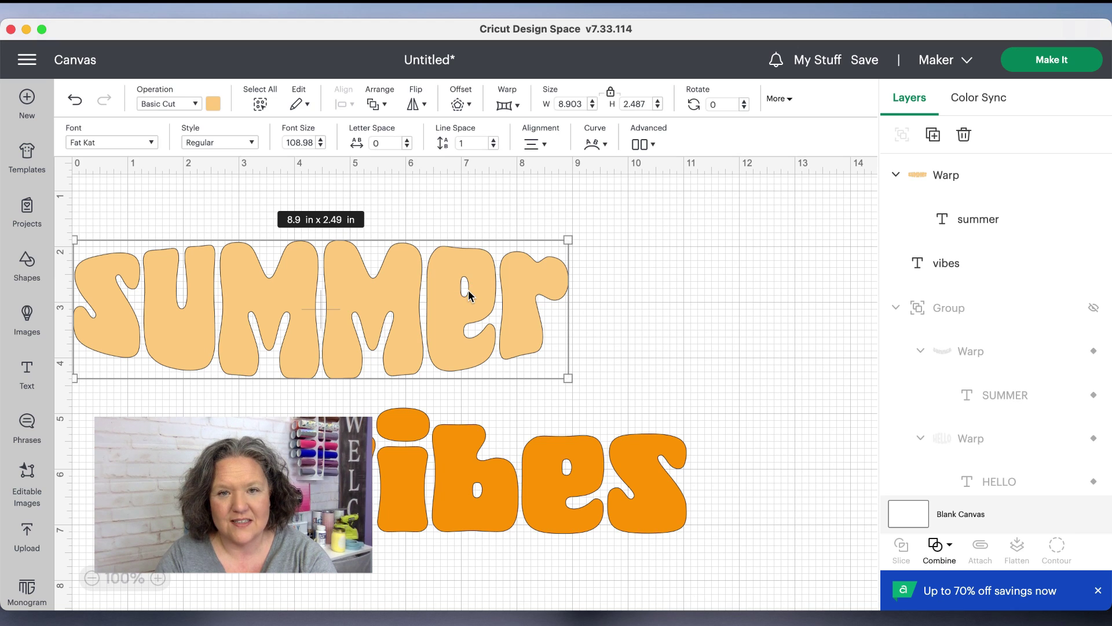
click(516, 104)
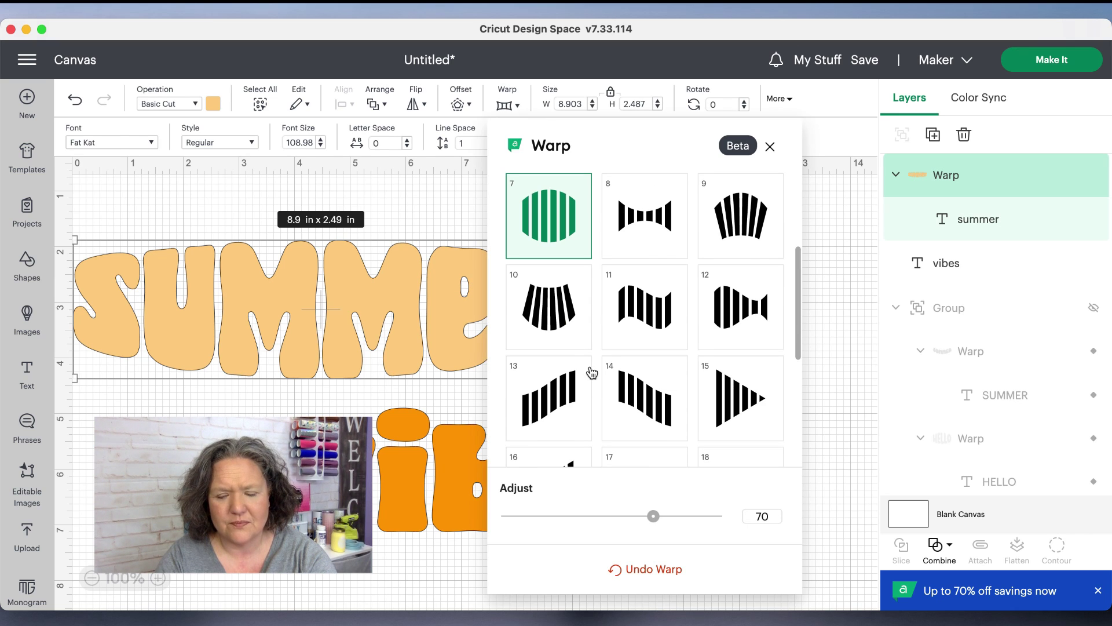
click(639, 310)
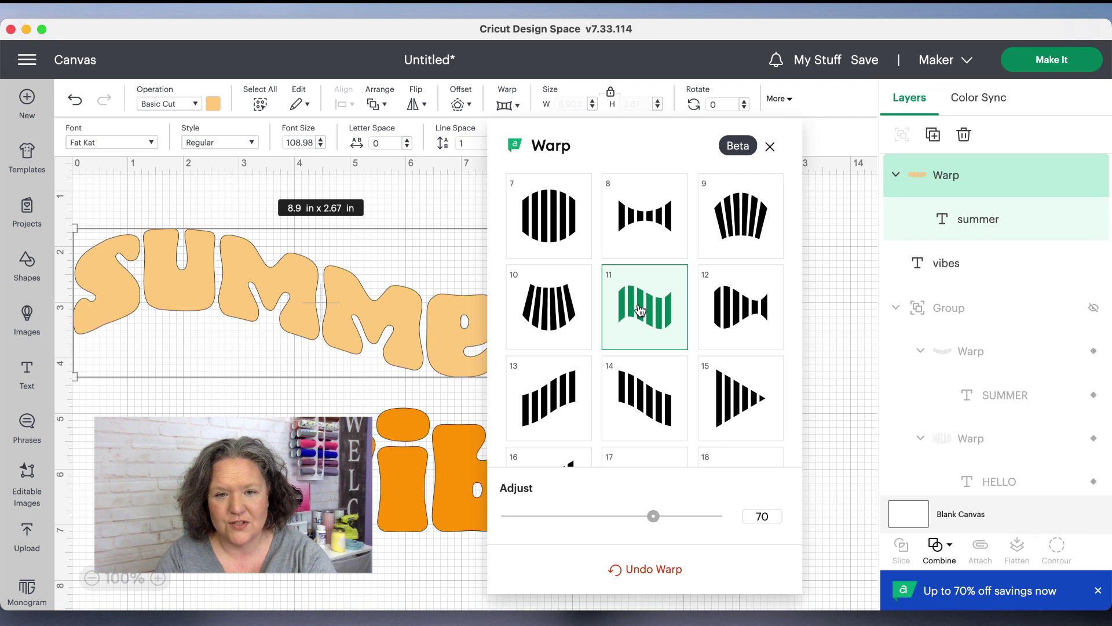
click(345, 522)
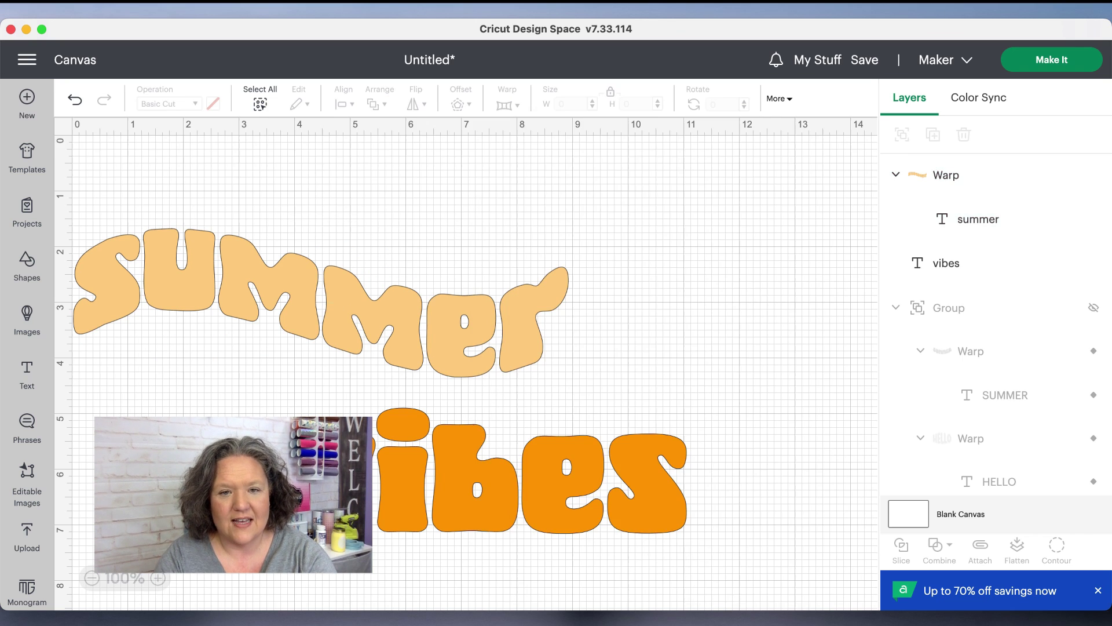
- Shift the warped summer right and move vibes up and left beneath it
drag(238, 296, 310, 300)
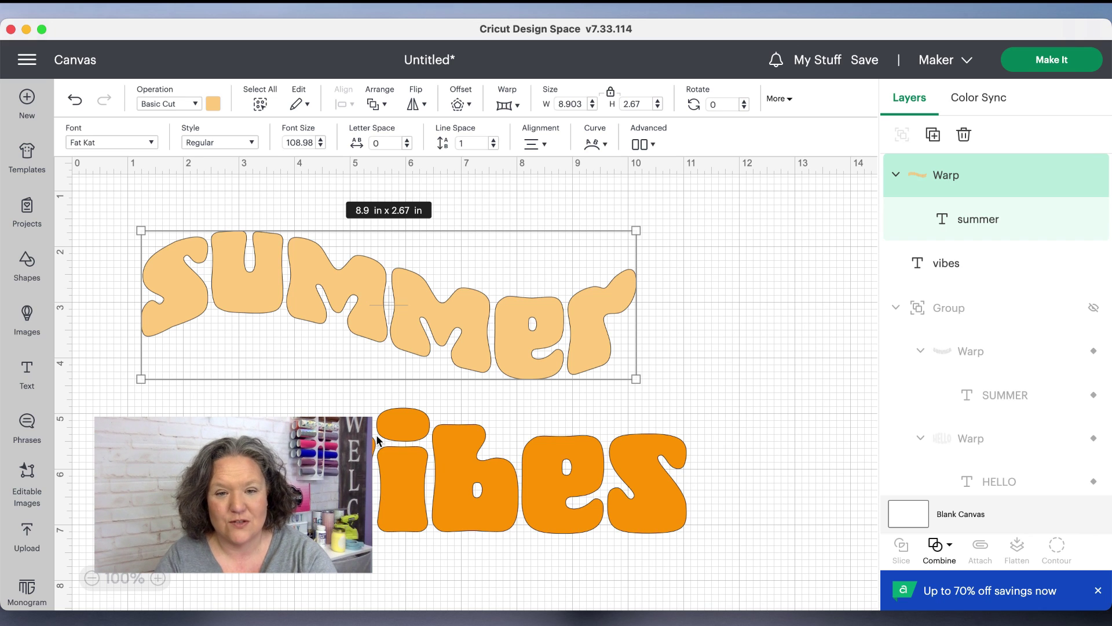
click(480, 478)
drag(480, 479, 375, 454)
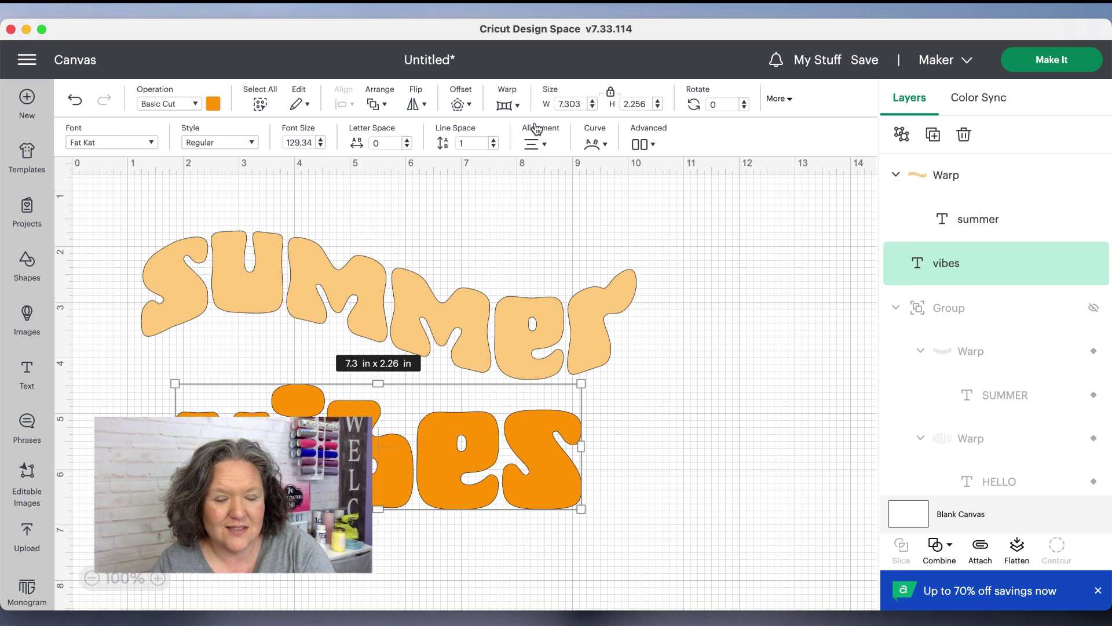
- Give vibes the wavy warp preset 11 at strength 70 and move it under summer
click(515, 106)
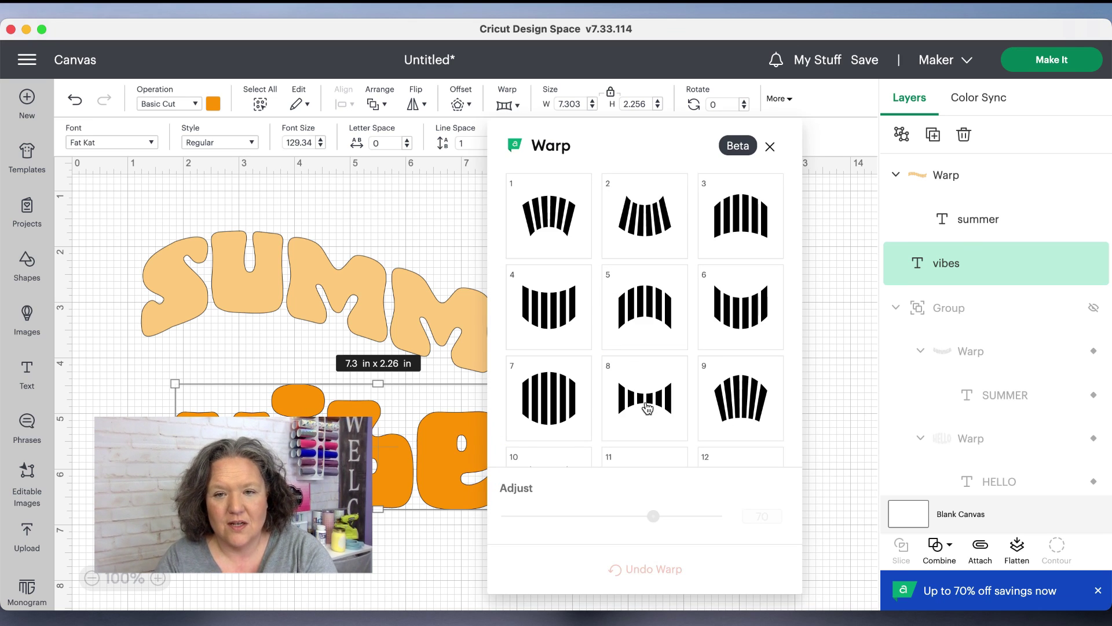
scroll(647, 409, down, 2)
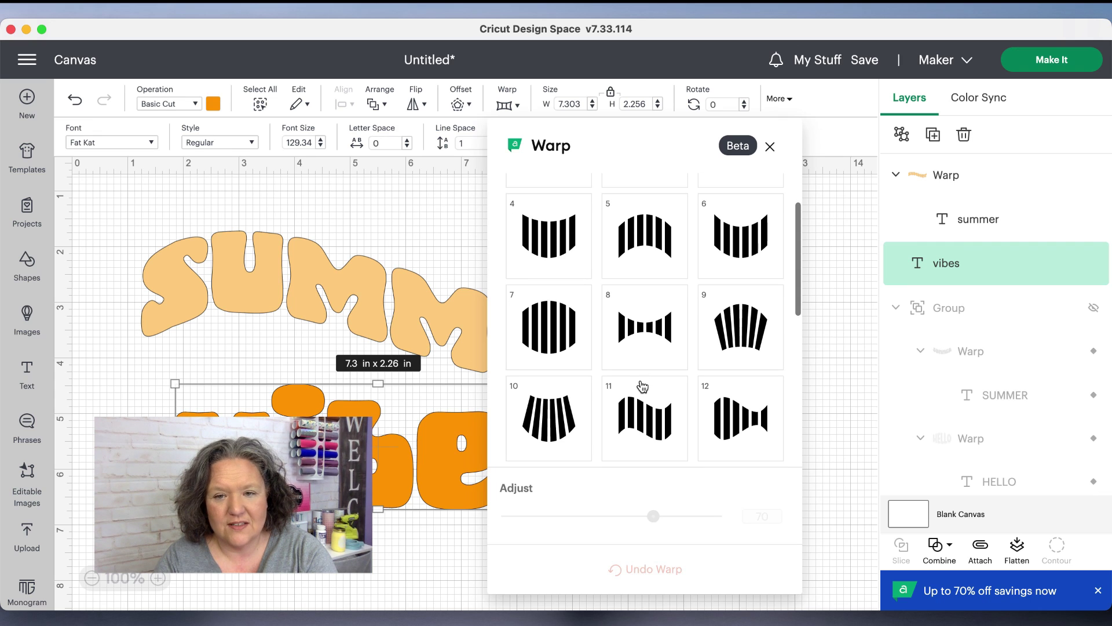
click(643, 424)
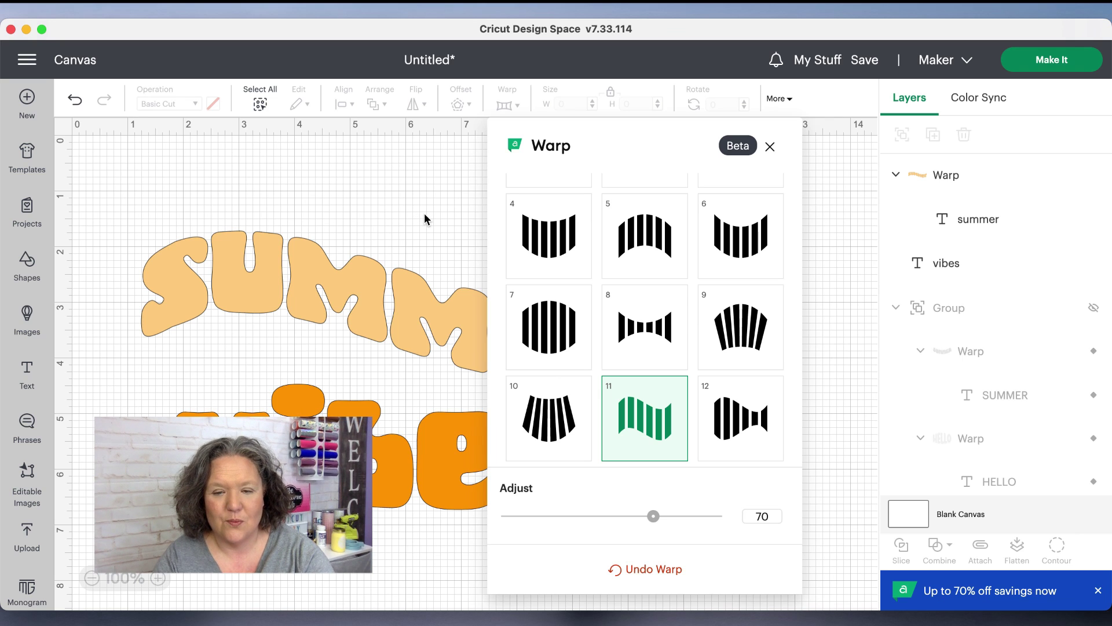
click(424, 215)
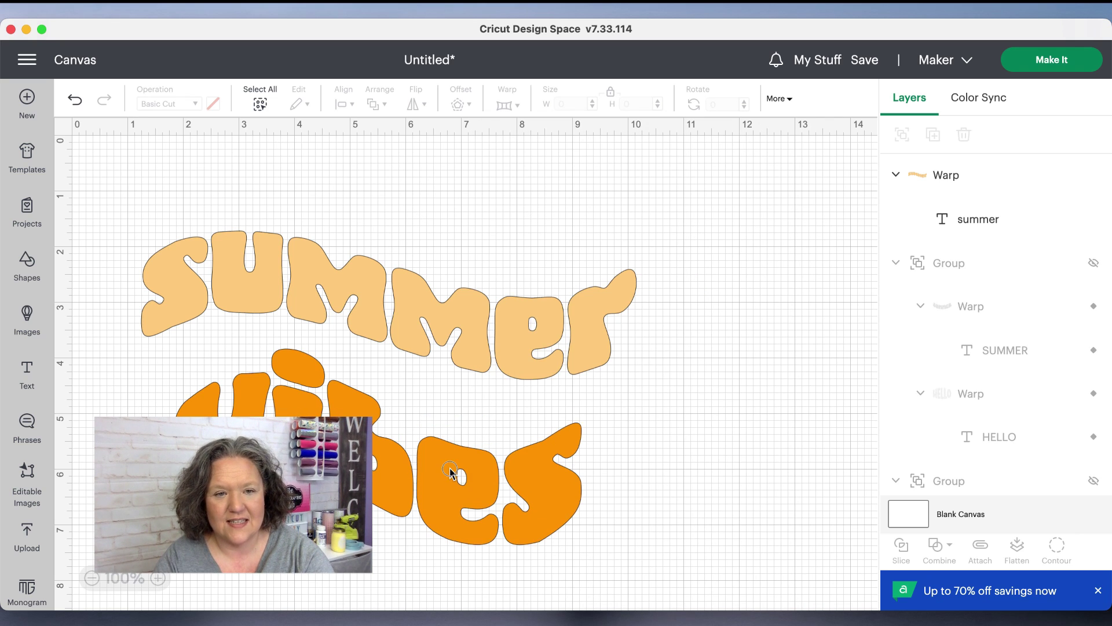
drag(451, 472, 438, 441)
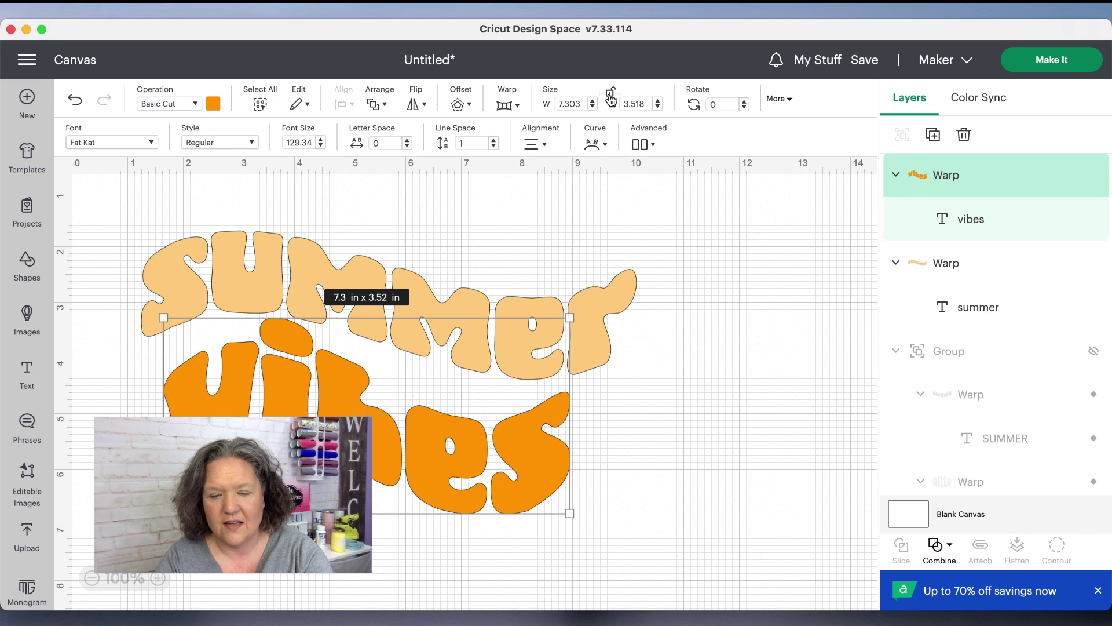
- Widen vibes to about 8.71 × 3.25 in and nudge it up under summer
drag(571, 520, 629, 502)
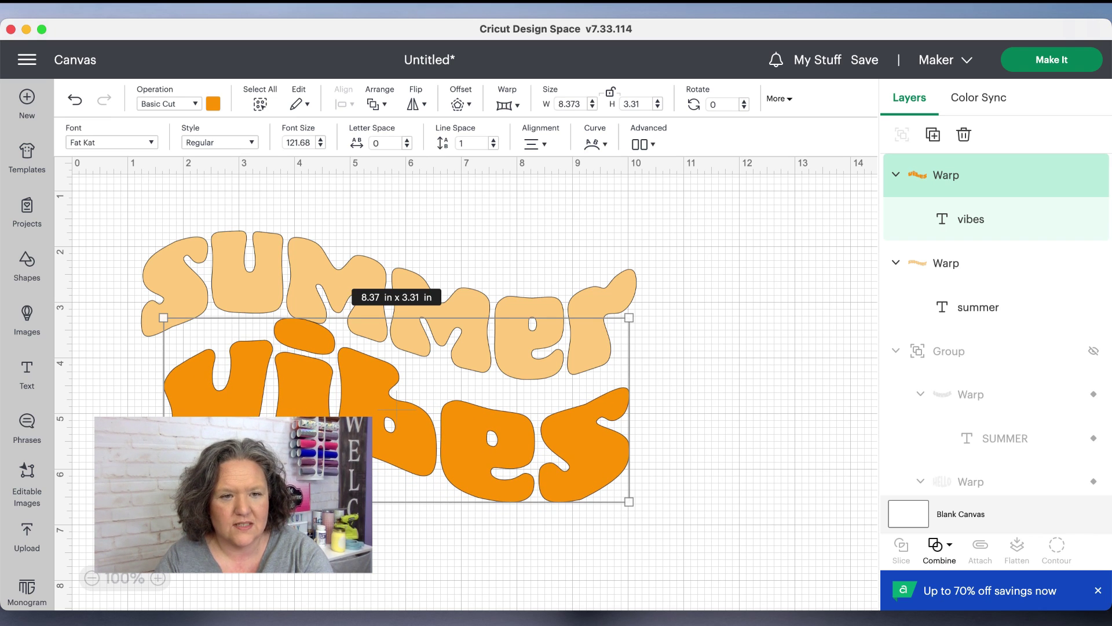
drag(326, 413, 300, 414)
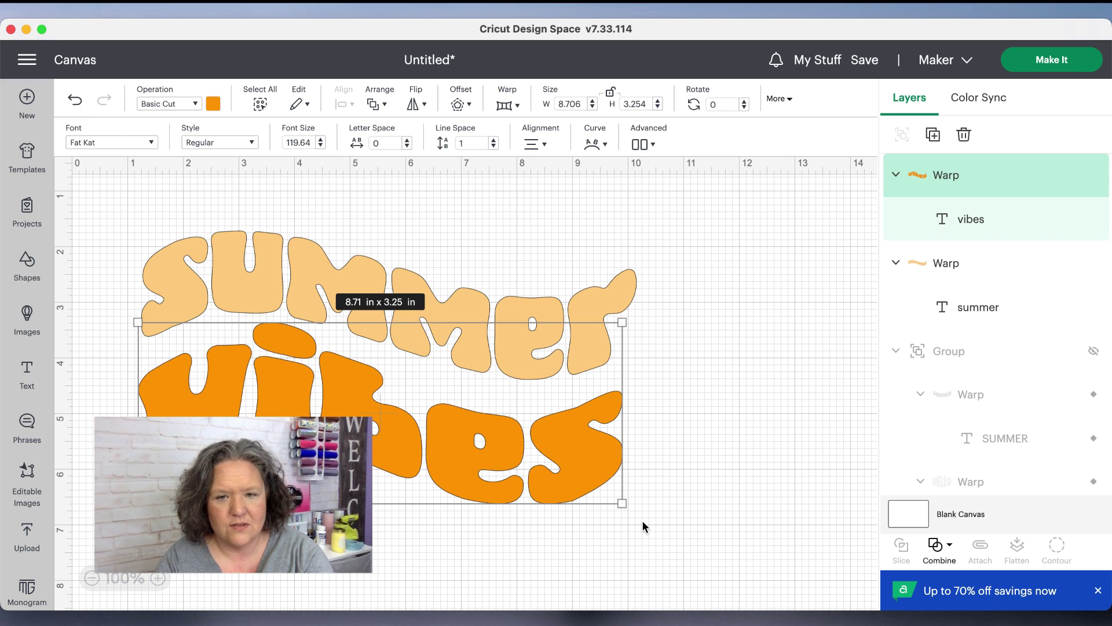
drag(581, 478, 581, 478)
- Unlock proportions and stretch summer taller to about 8.93 × 3.27 in
click(373, 280)
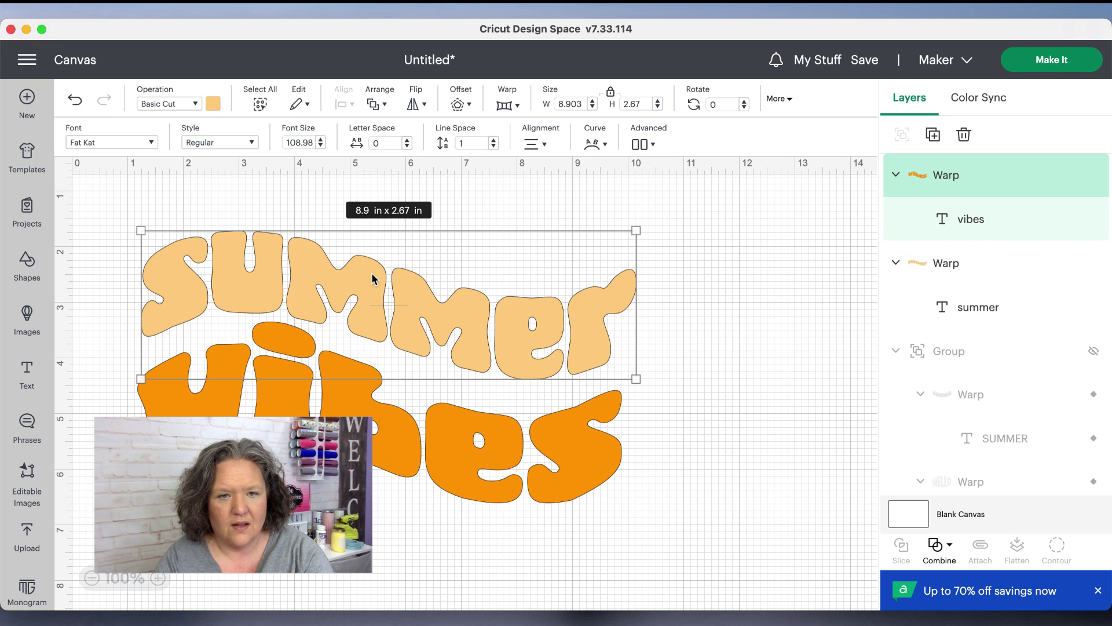
click(611, 96)
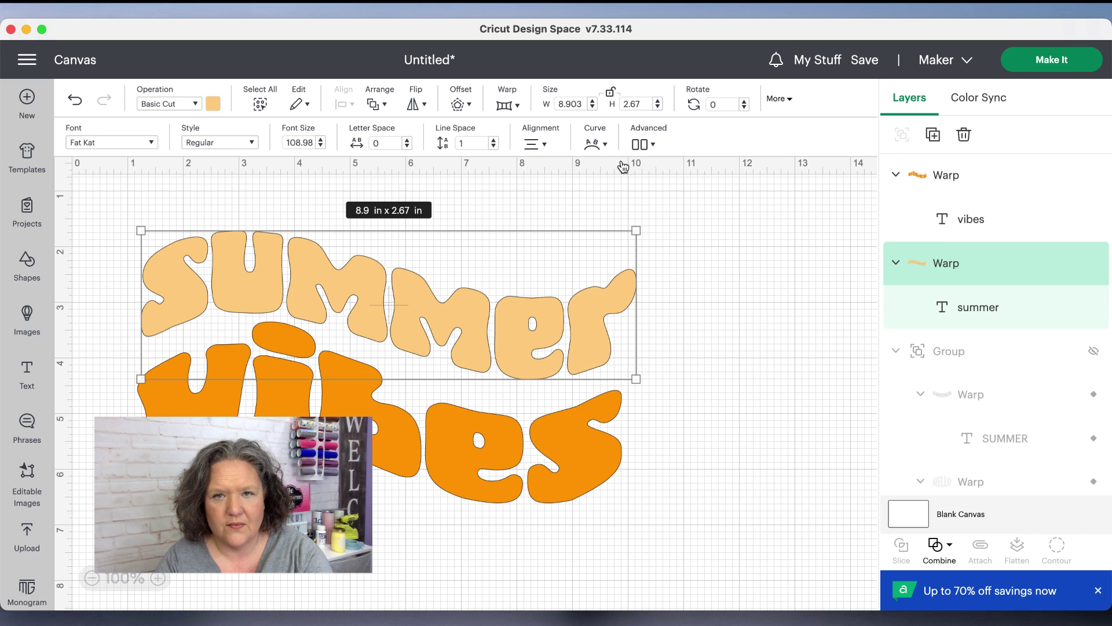
drag(635, 230, 638, 196)
click(514, 310)
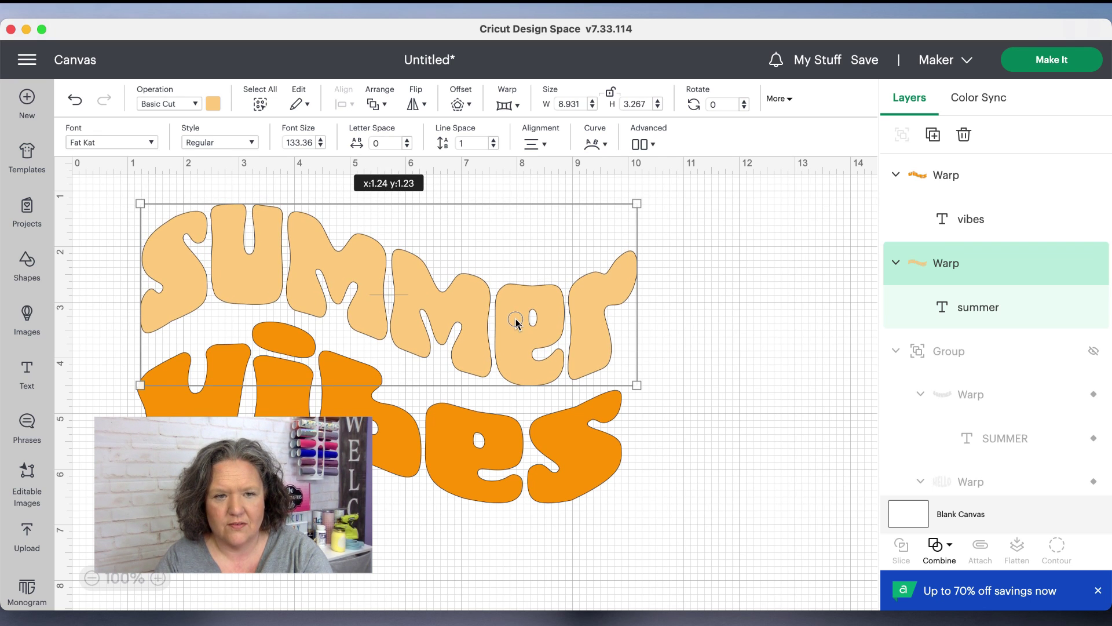
drag(516, 318, 514, 318)
click(708, 453)
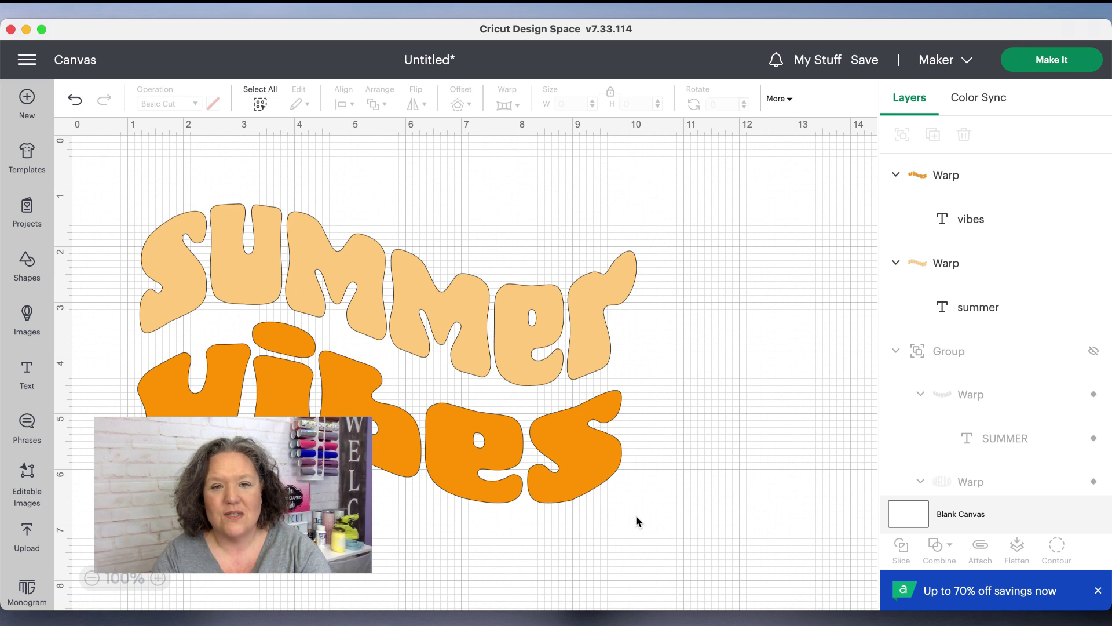
drag(635, 514, 599, 402)
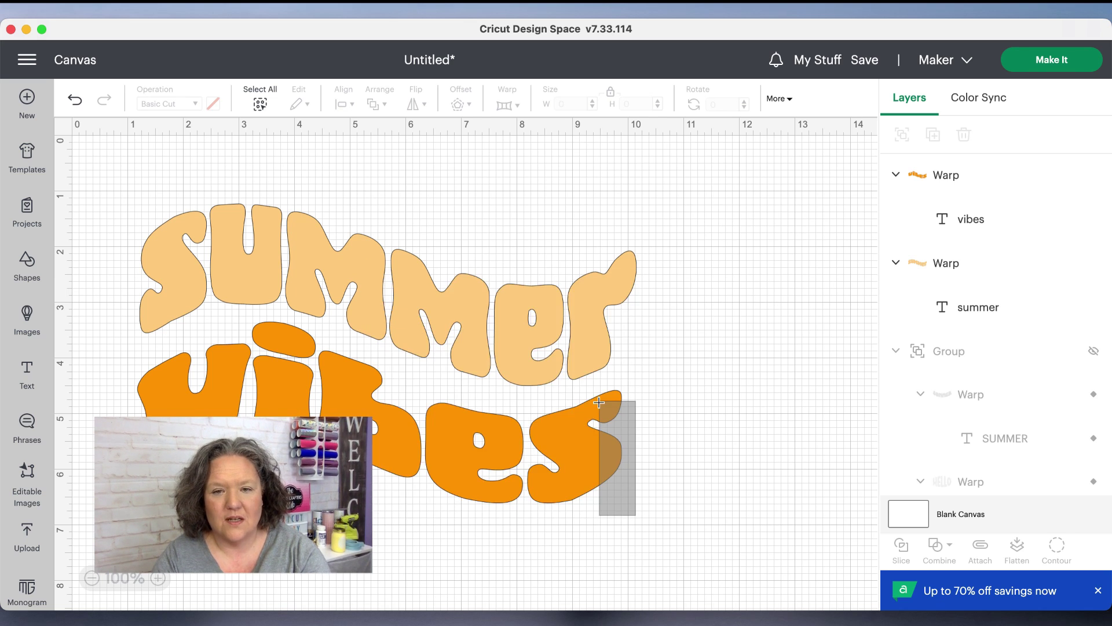
drag(449, 302, 449, 302)
click(449, 304)
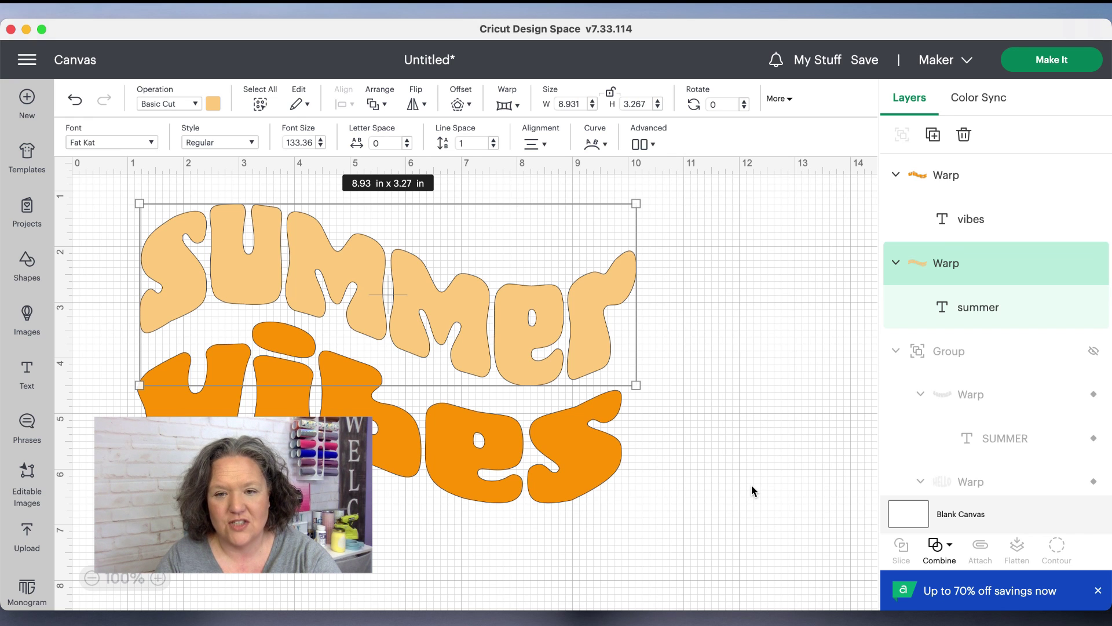
drag(753, 510, 124, 191)
- Shift the summer vibes lettering down-left, then undo the last change
drag(389, 301, 378, 348)
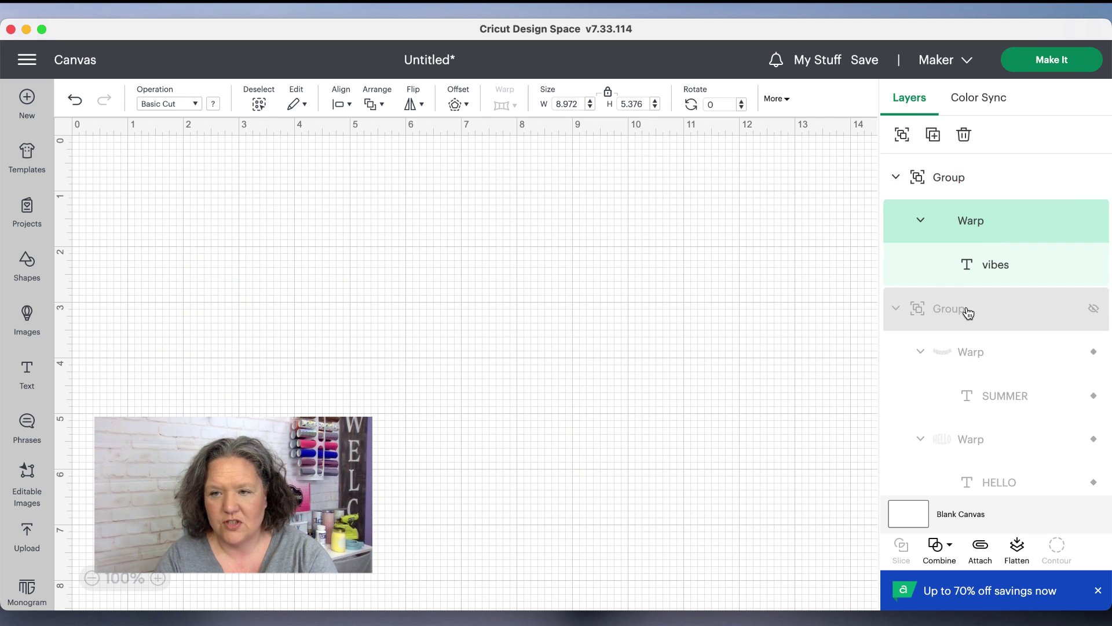
scroll(978, 360, down, 1)
scroll(981, 361, down, 2)
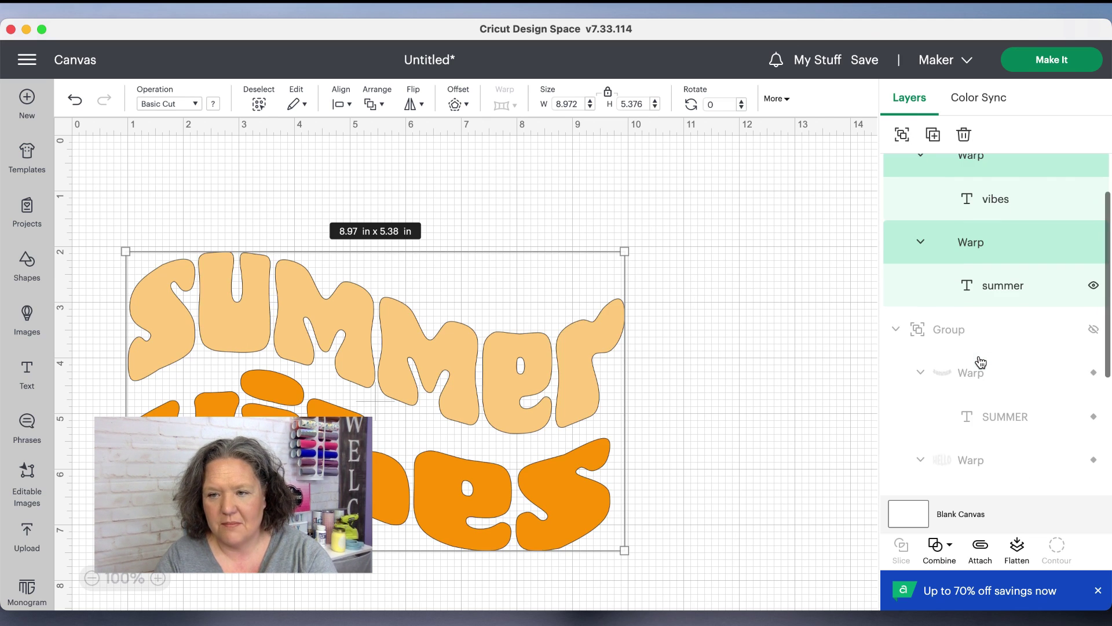
scroll(981, 360, up, 3)
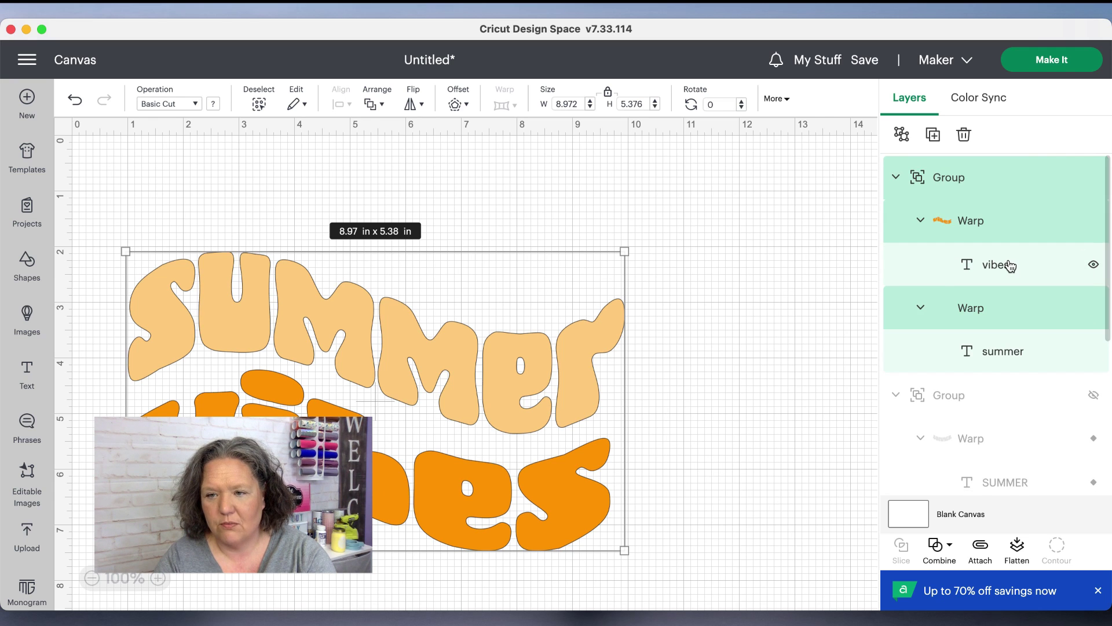
scroll(1007, 265, down, 2)
key(super+z)
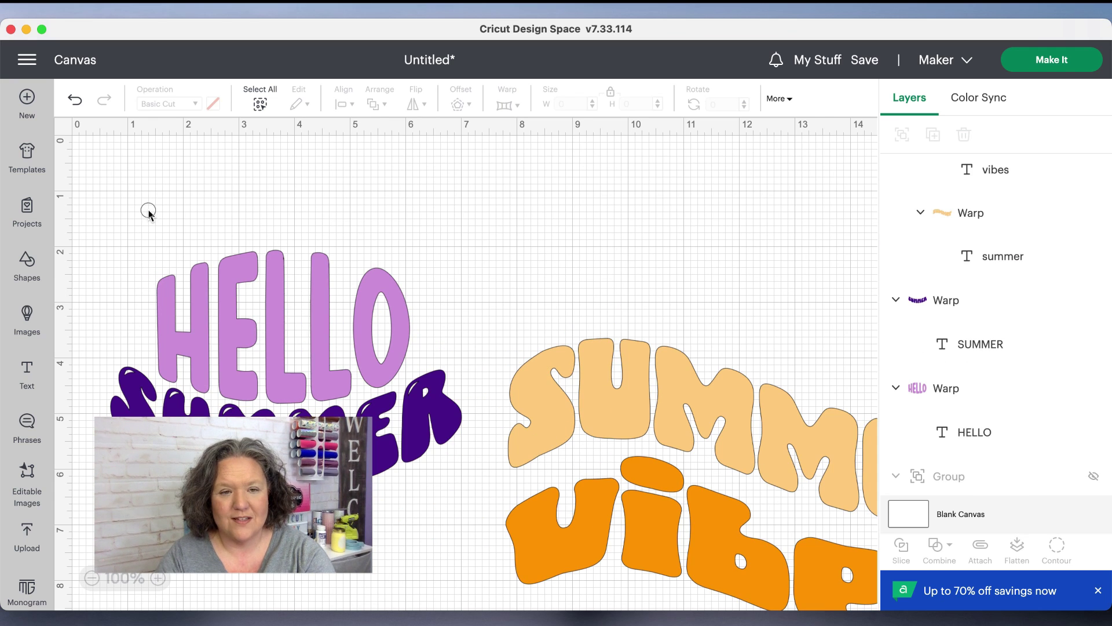
- Select the HELLO SUMMER lettering, then drag the SAVED BY GRACE example into place at left
drag(149, 209, 288, 423)
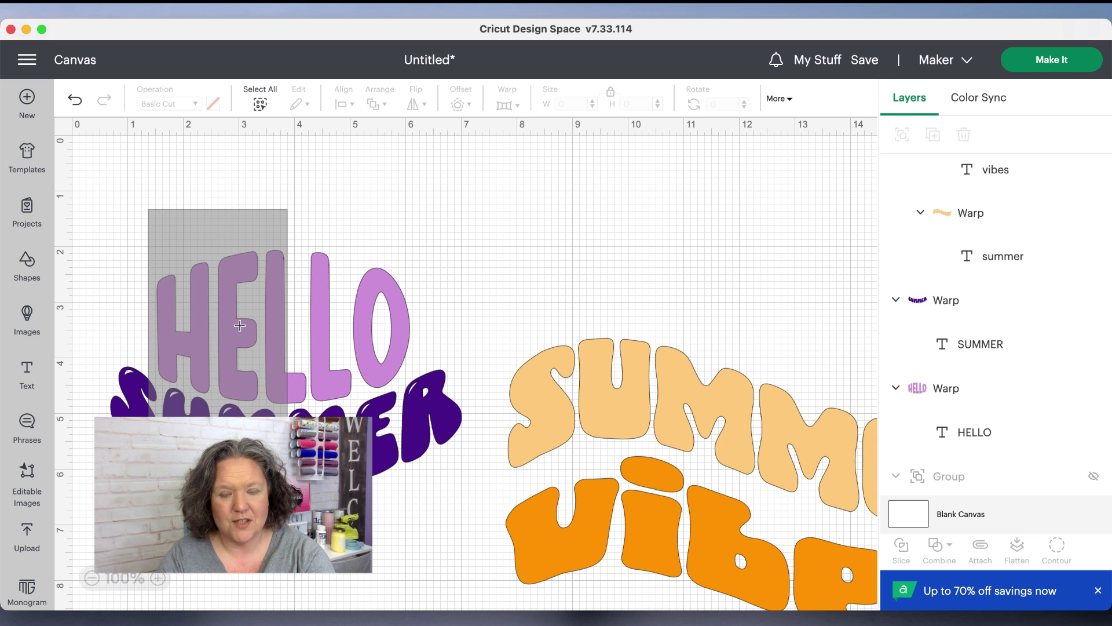
drag(239, 325, 262, 255)
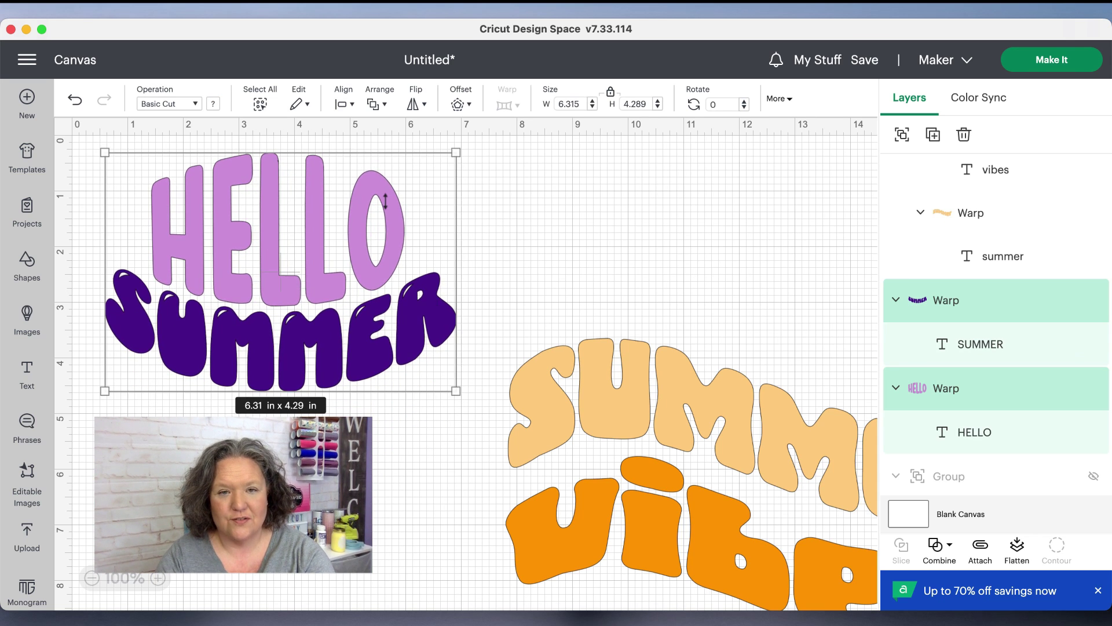
click(552, 224)
click(387, 215)
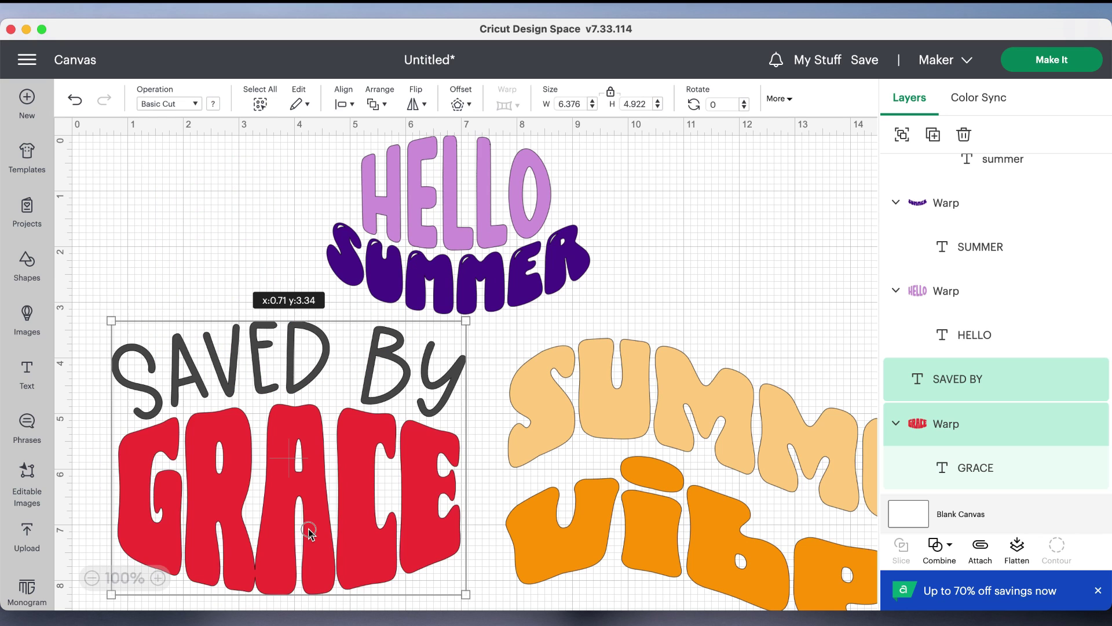
drag(308, 530, 300, 524)
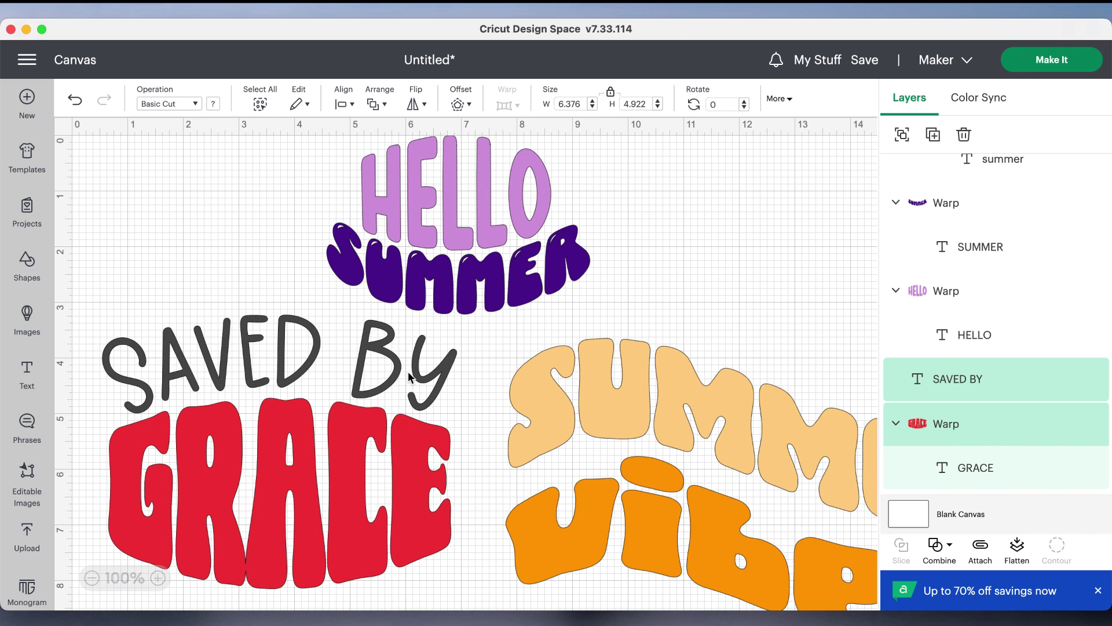
- Nudge SAVED BY GRACE slightly up-left and move the summer vibes group up-left beside it
click(414, 397)
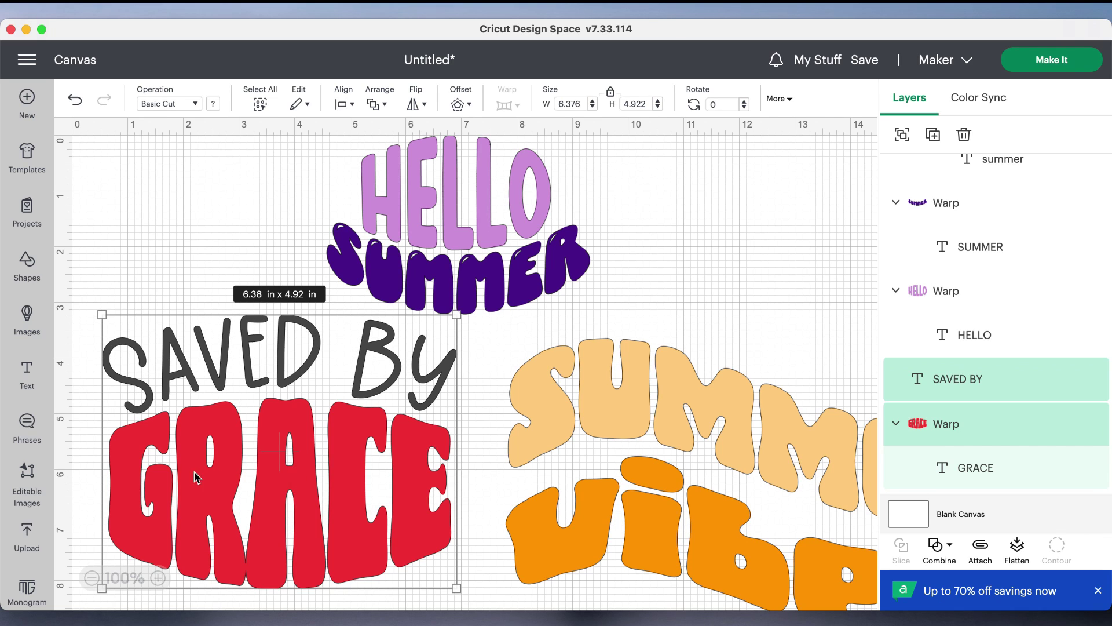
drag(241, 485, 229, 464)
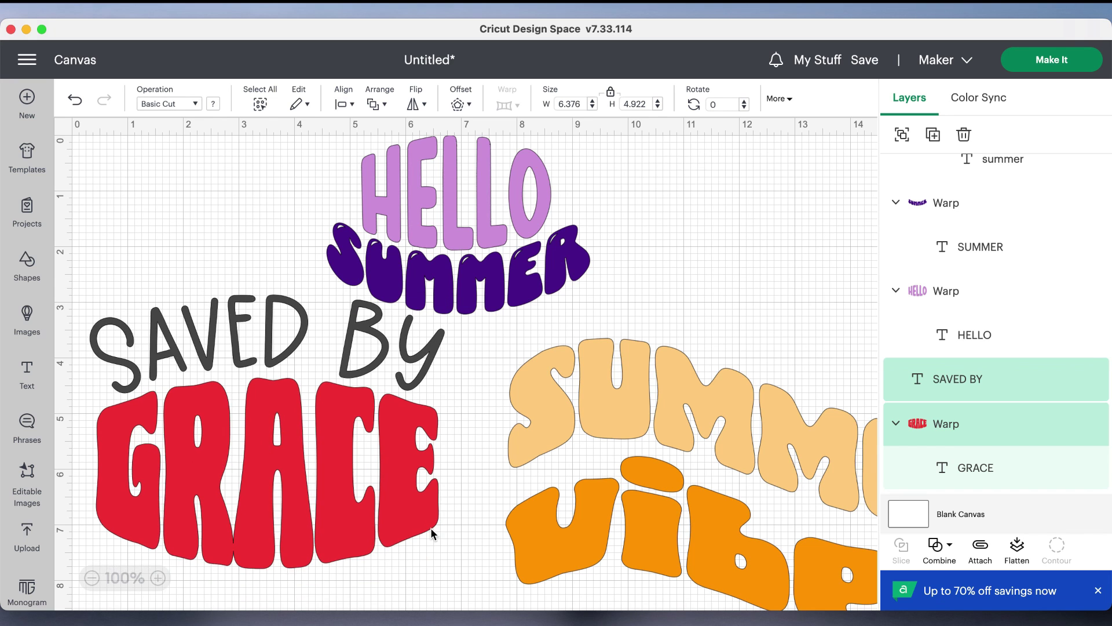
drag(640, 482, 604, 460)
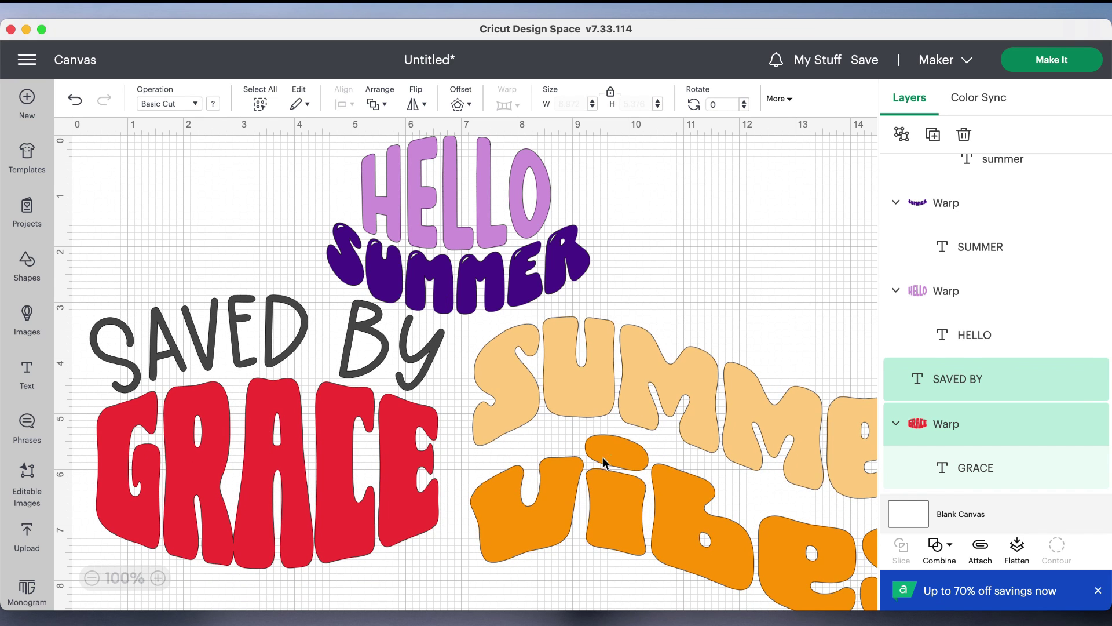